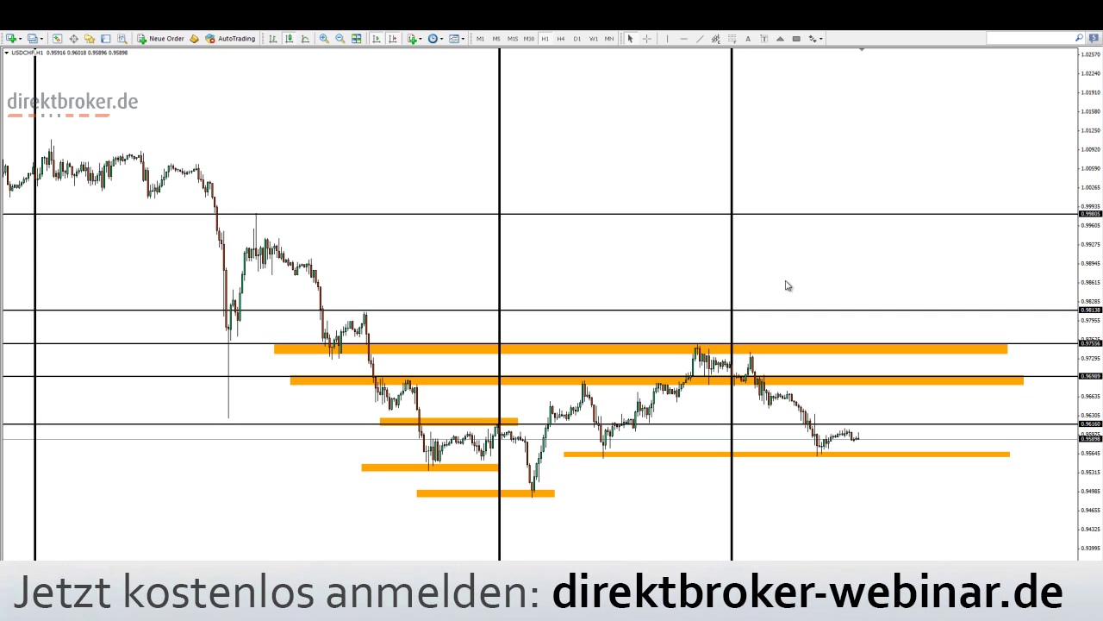
- Recolor the black vertical line nearest the latest candles to Magenta
{"action": "right_click", "coordinate": [731, 92]}
{"action": "left_click", "coordinate": [767, 92]}
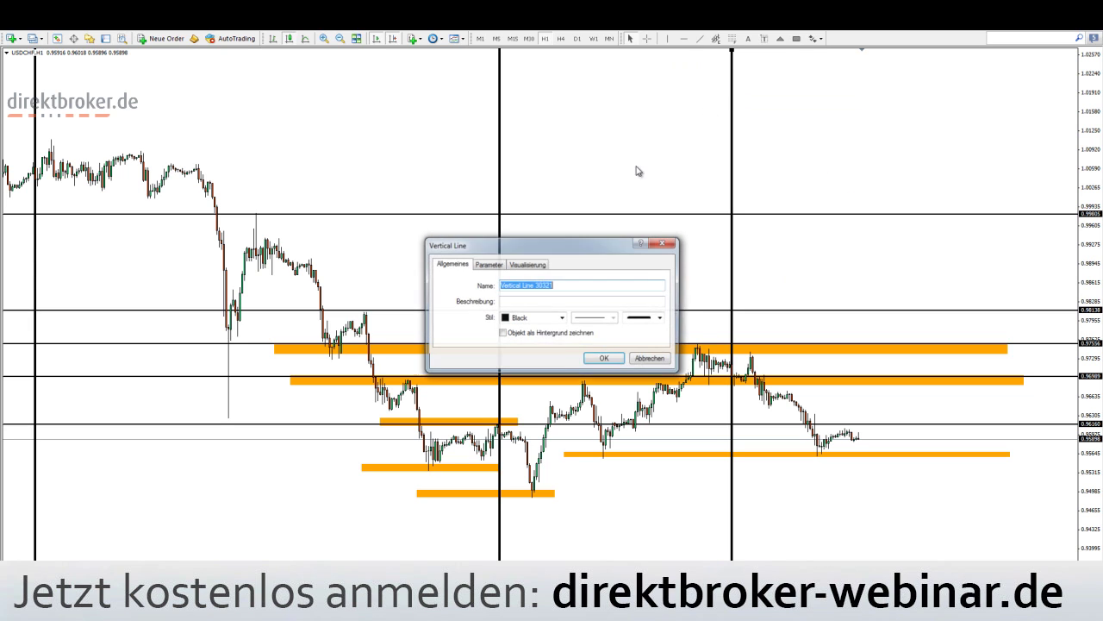
{"action": "left_click", "coordinate": [559, 318]}
{"action": "left_click", "coordinate": [574, 392]}
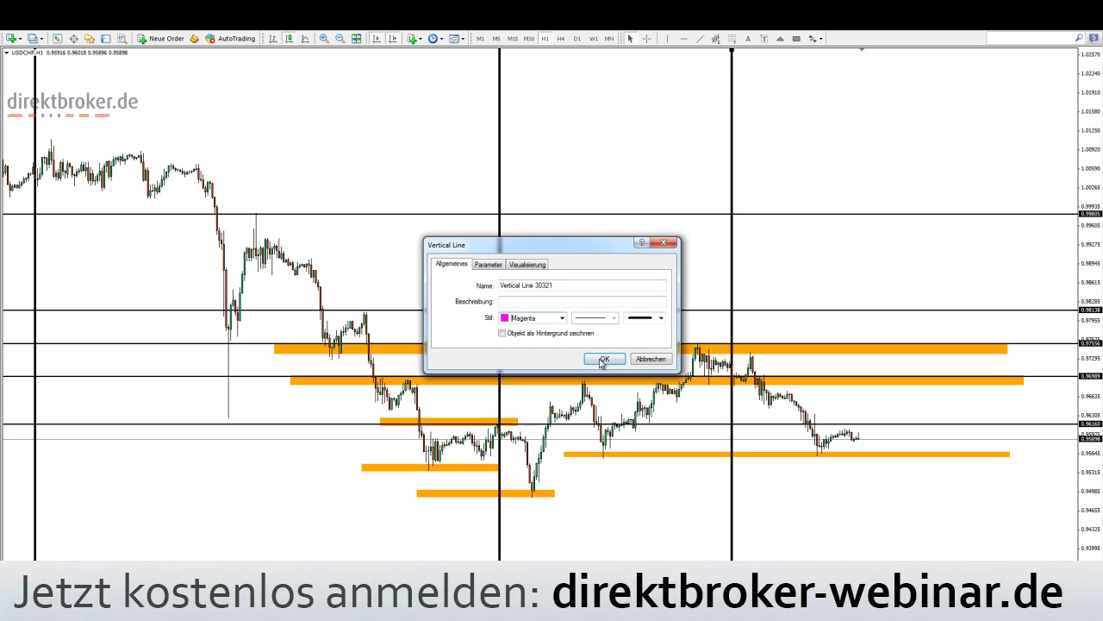
{"action": "left_click", "coordinate": [603, 360]}
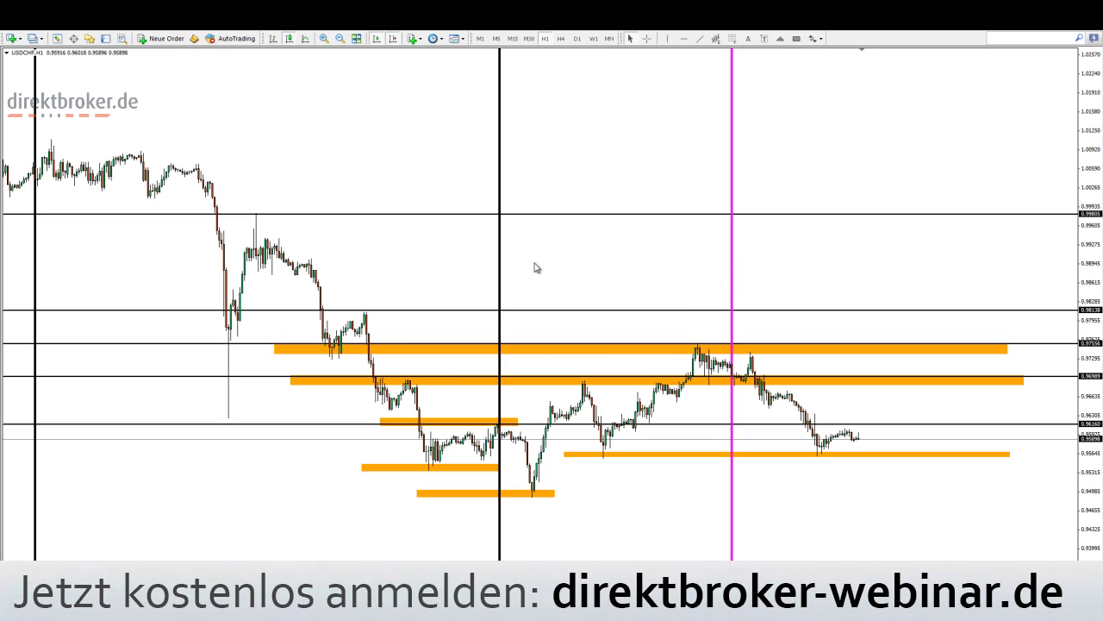
- Replace the two remaining black vertical lines with copies of the magenta line at the same positions
{"action": "double_click", "coordinate": [502, 265]}
{"action": "key", "text": "Delete"}
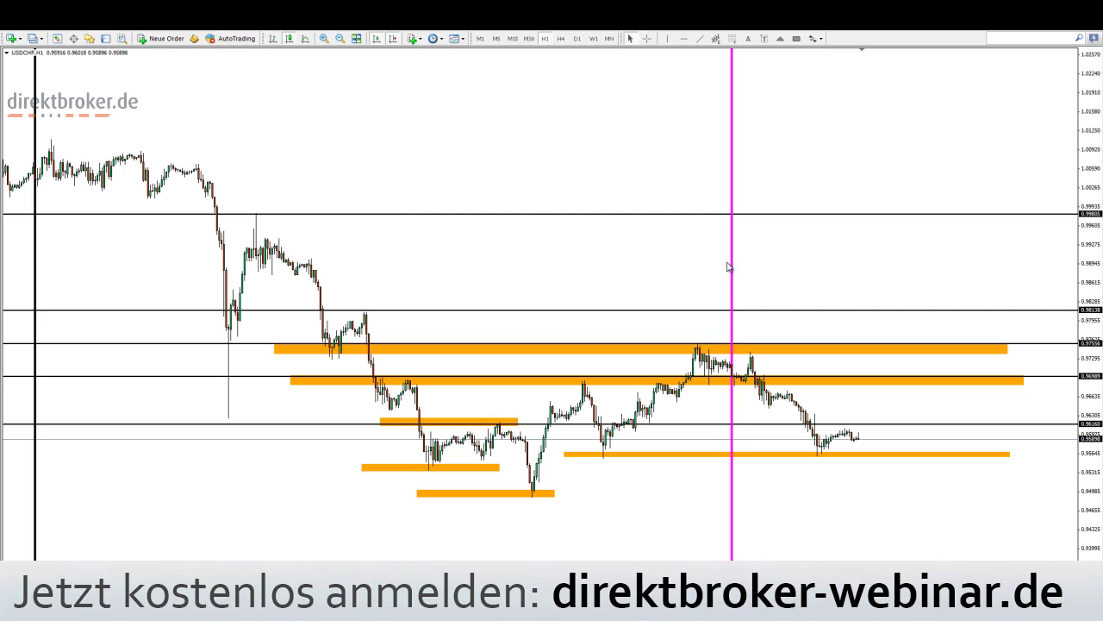
{"action": "left_click_drag", "start_coordinate": [734, 264], "coordinate": [37, 272]}
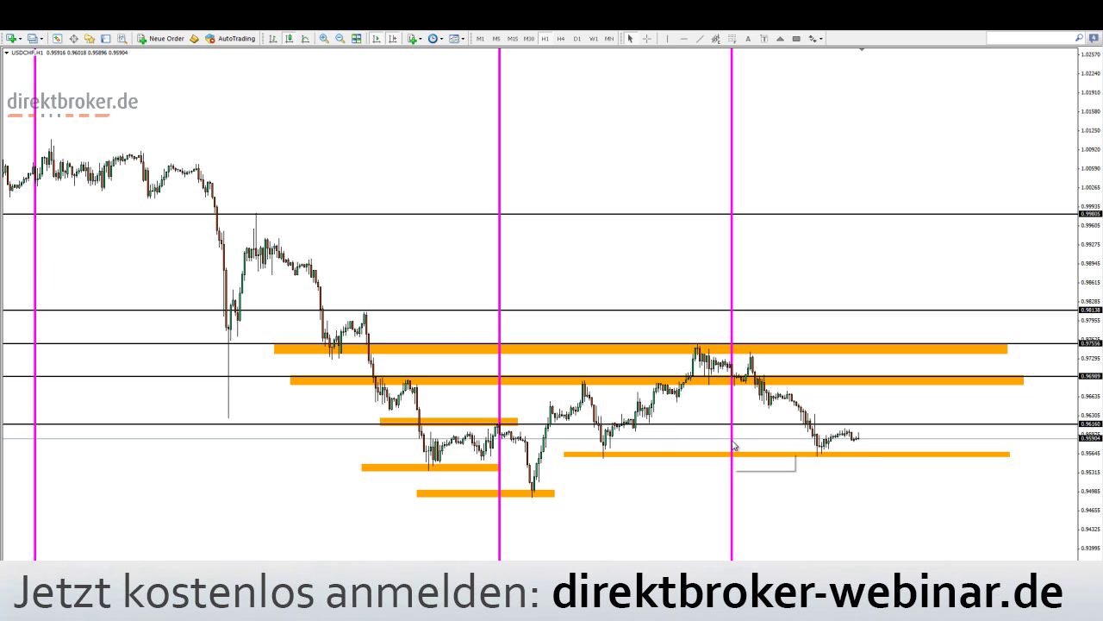
- Move the horizontal line at 0.98138 down onto the upper orange zone at 0.97556
{"action": "middle_click", "coordinate": [869, 468]}
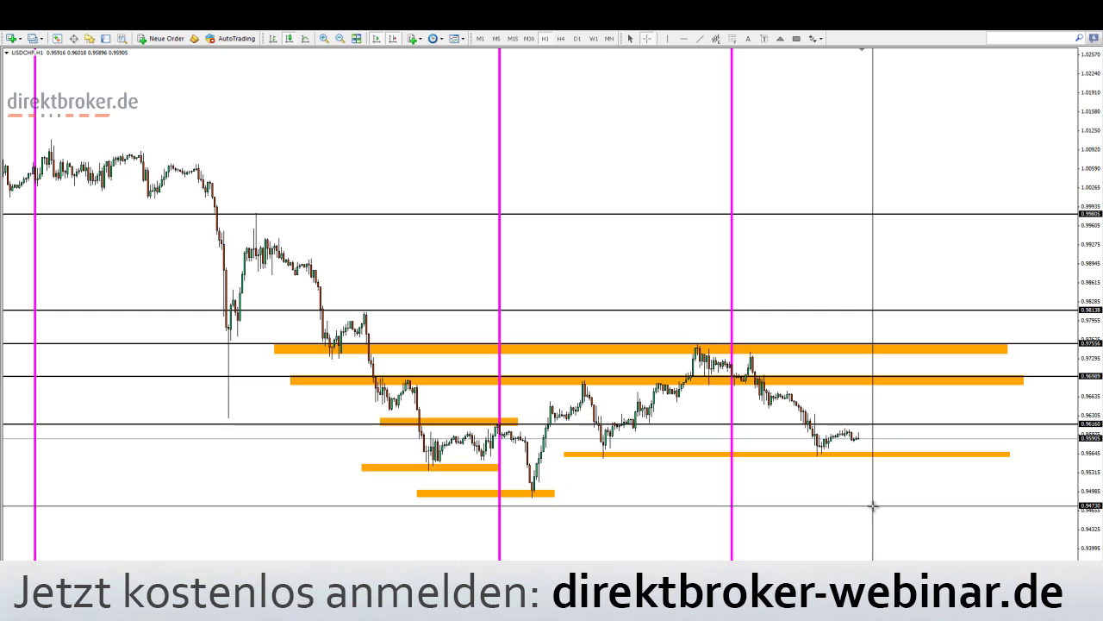
{"action": "key", "text": "Escape"}
{"action": "double_click", "coordinate": [825, 310]}
{"action": "left_click_drag", "start_coordinate": [825, 314], "coordinate": [842, 347]}
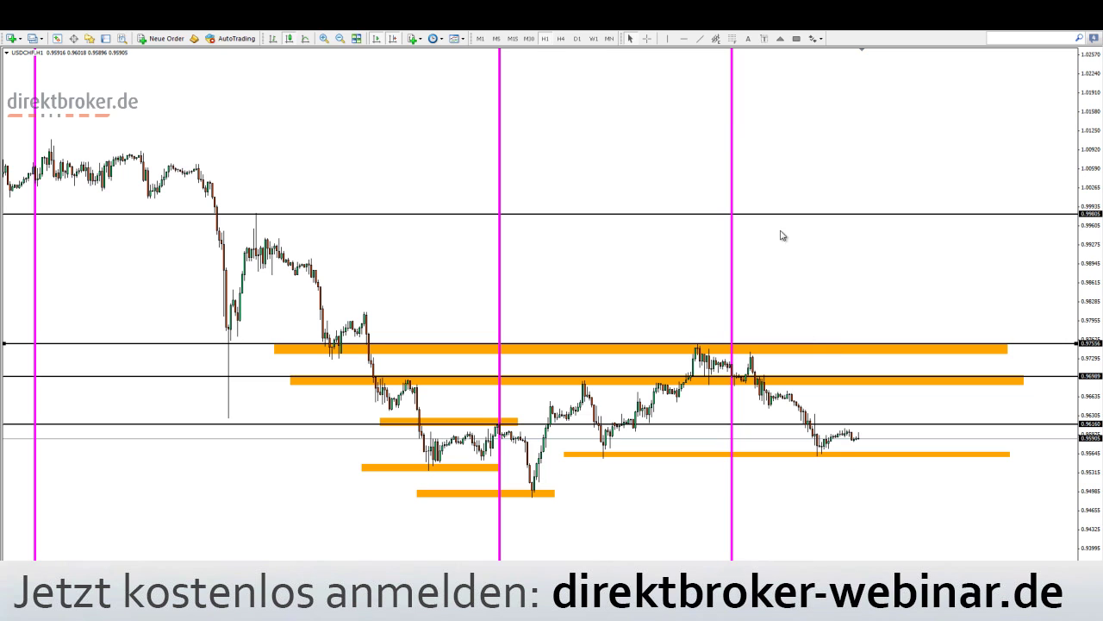
- Place an upward arrow just above the upper orange zone, beyond the latest candles
{"action": "left_click", "coordinate": [813, 39]}
{"action": "left_click", "coordinate": [818, 80]}
{"action": "left_click", "coordinate": [880, 325]}
- Draw a blue horizontal line at 0.98125 and copy it up to 0.99733
{"action": "middle_click", "coordinate": [827, 311]}
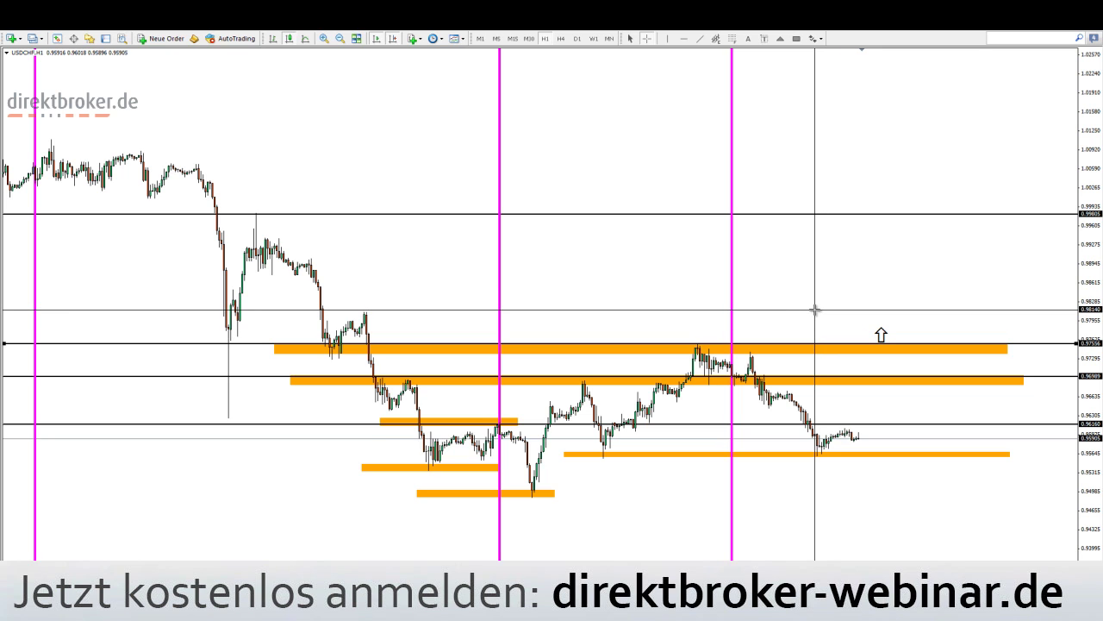
{"action": "middle_click", "coordinate": [815, 310]}
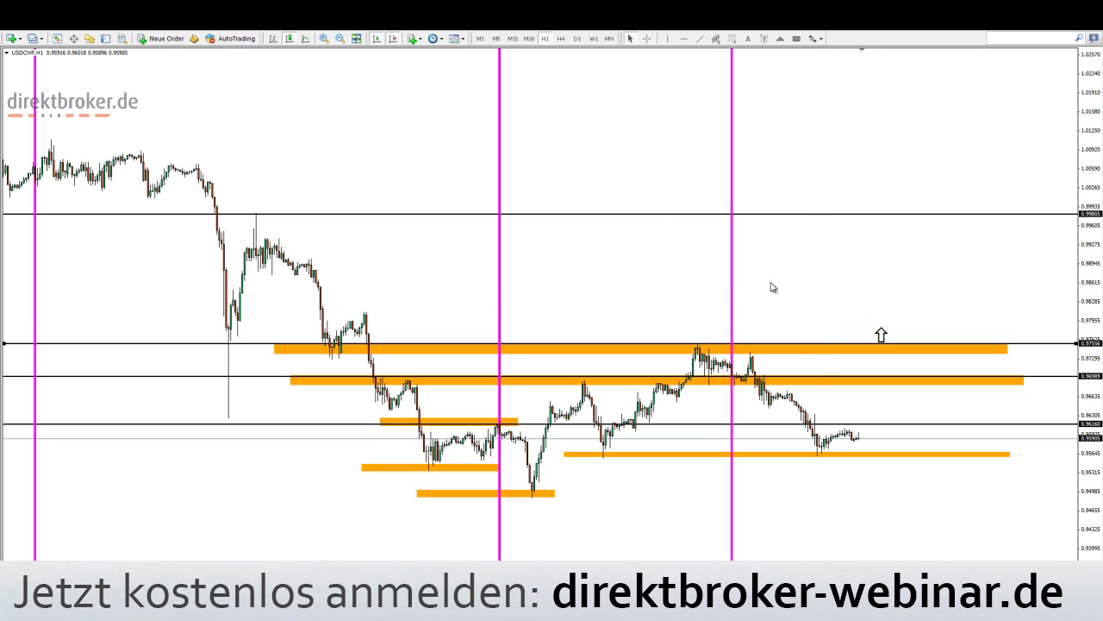
{"action": "scroll", "coordinate": [516, 313], "scroll_direction": "up", "scroll_amount": 3}
{"action": "scroll", "coordinate": [515, 314], "scroll_direction": "down", "scroll_amount": 3}
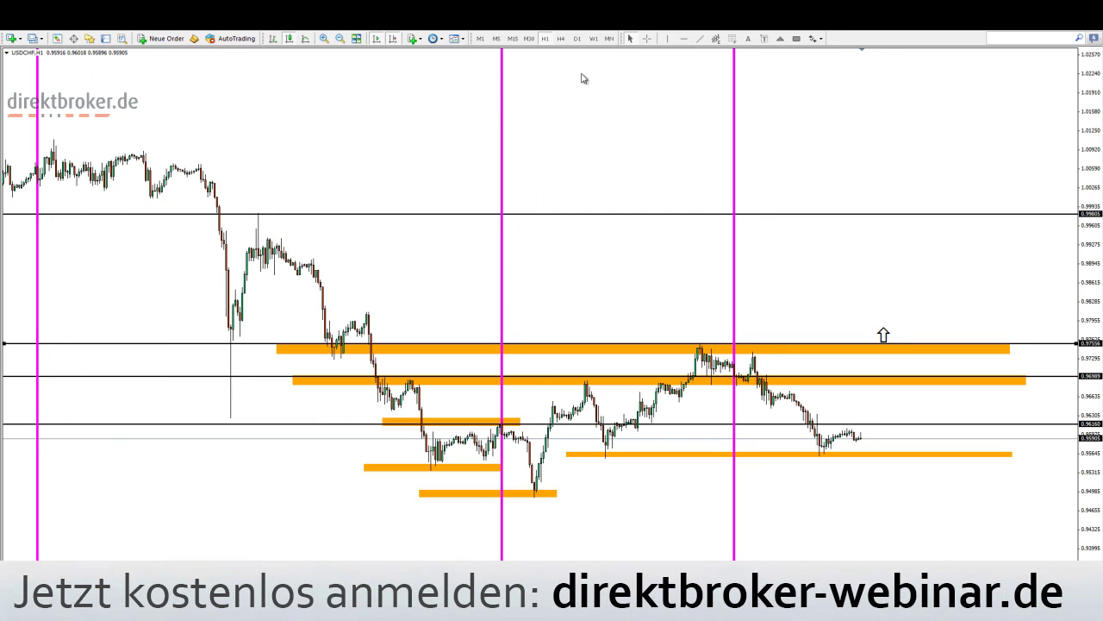
{"action": "left_click", "coordinate": [683, 38]}
{"action": "left_click", "coordinate": [598, 313]}
{"action": "left_click_drag", "start_coordinate": [598, 313], "coordinate": [597, 218]}
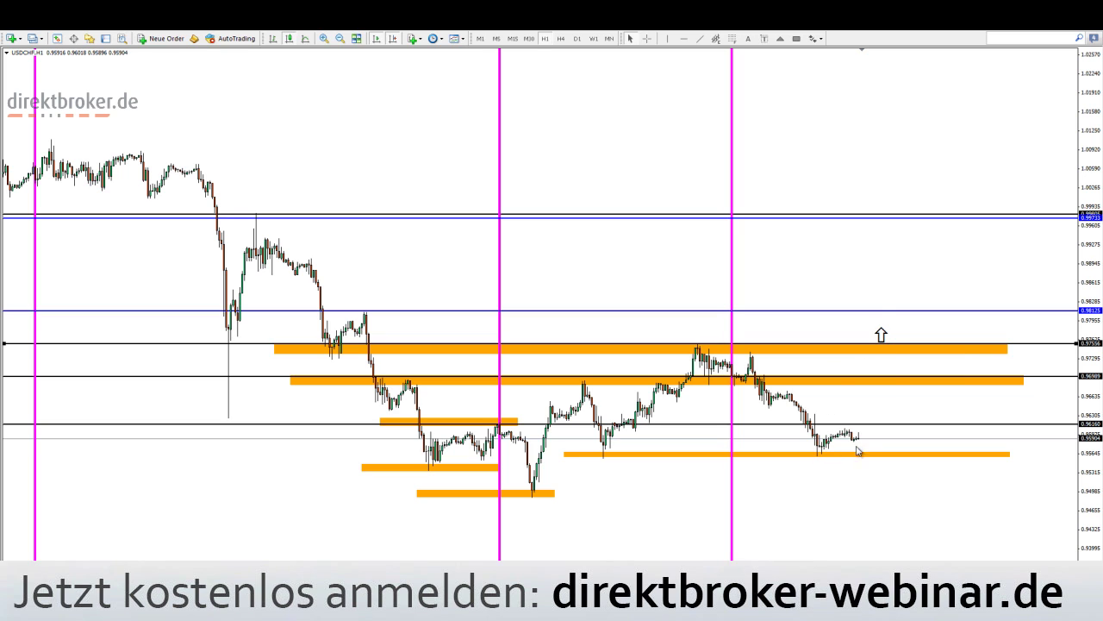
- Place a downward arrow just below the lower orange zone, beyond the latest candles
{"action": "left_click", "coordinate": [815, 39]}
{"action": "left_click", "coordinate": [823, 94]}
{"action": "left_click", "coordinate": [886, 462]}
- Open the EURUSD daily chart and examine where the falling trendline crosses the red resistance zone
{"action": "left_click", "coordinate": [111, 565]}
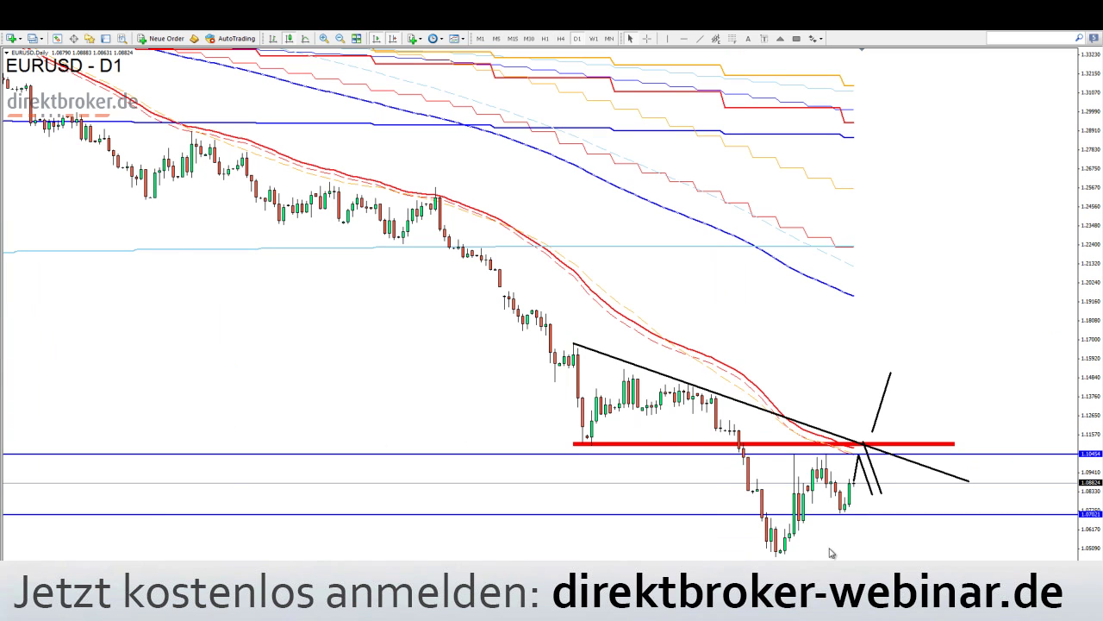
{"action": "key", "text": "plus"}
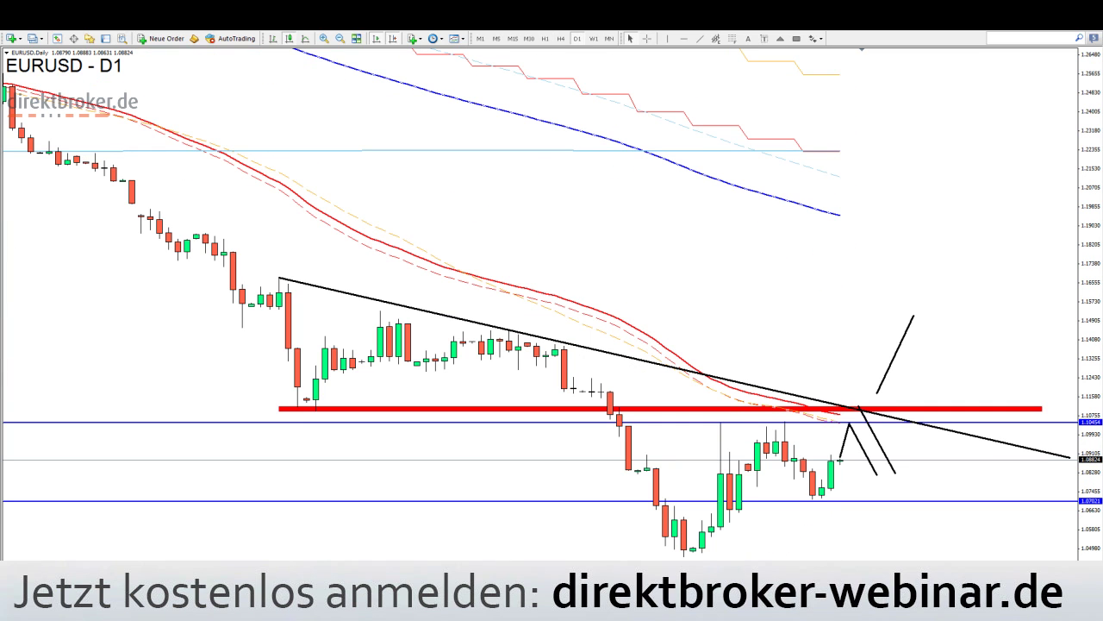
{"action": "middle_click", "coordinate": [861, 414]}
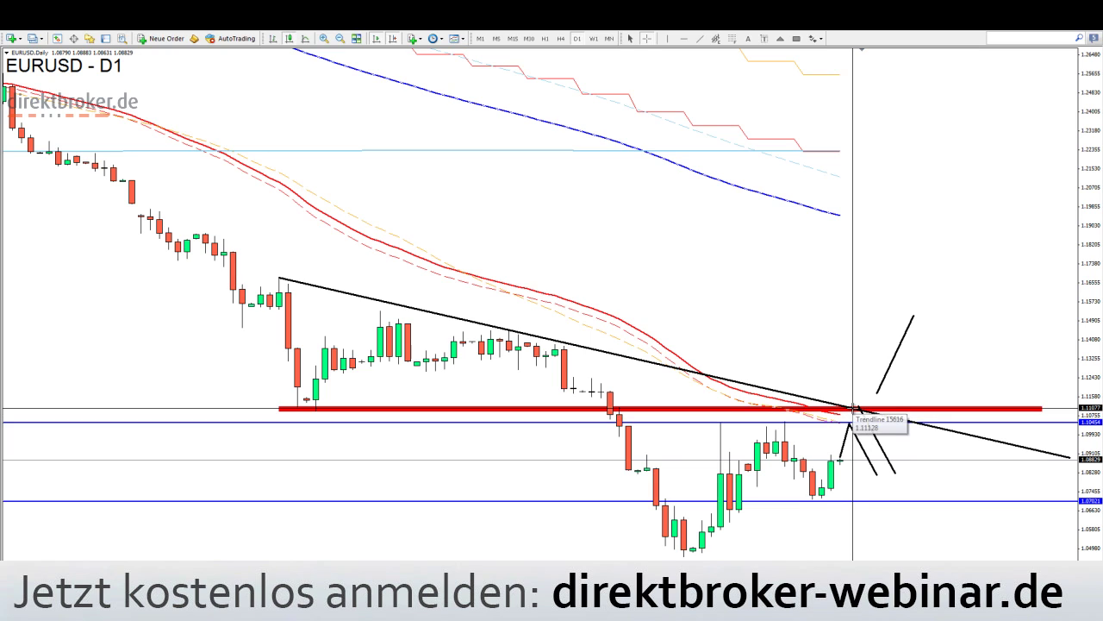
{"action": "left_click", "coordinate": [832, 412]}
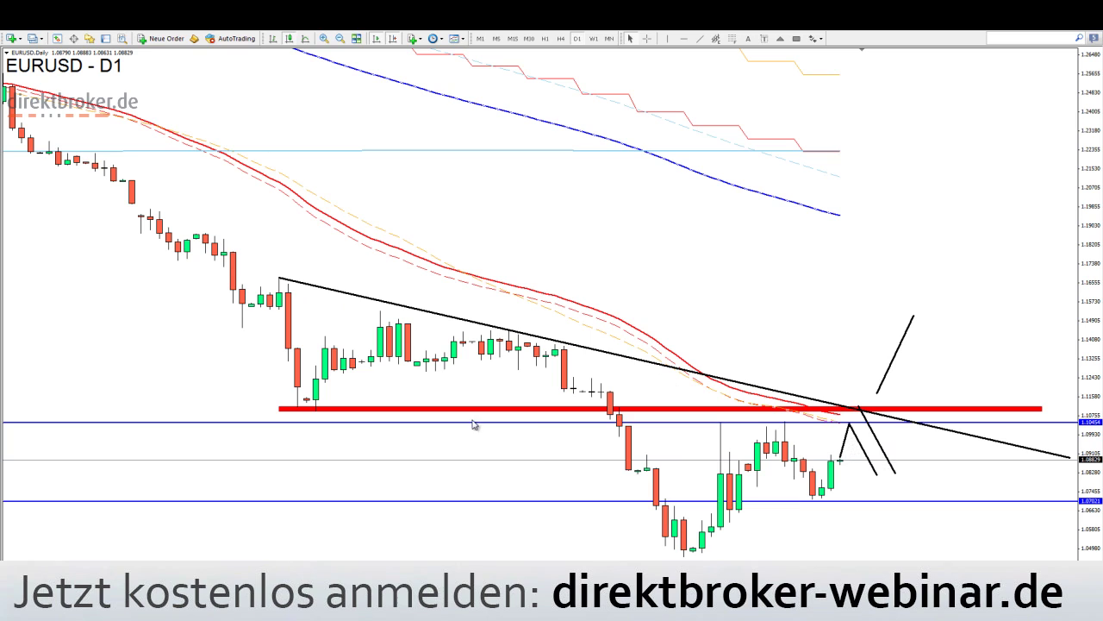
{"action": "middle_click", "coordinate": [330, 408]}
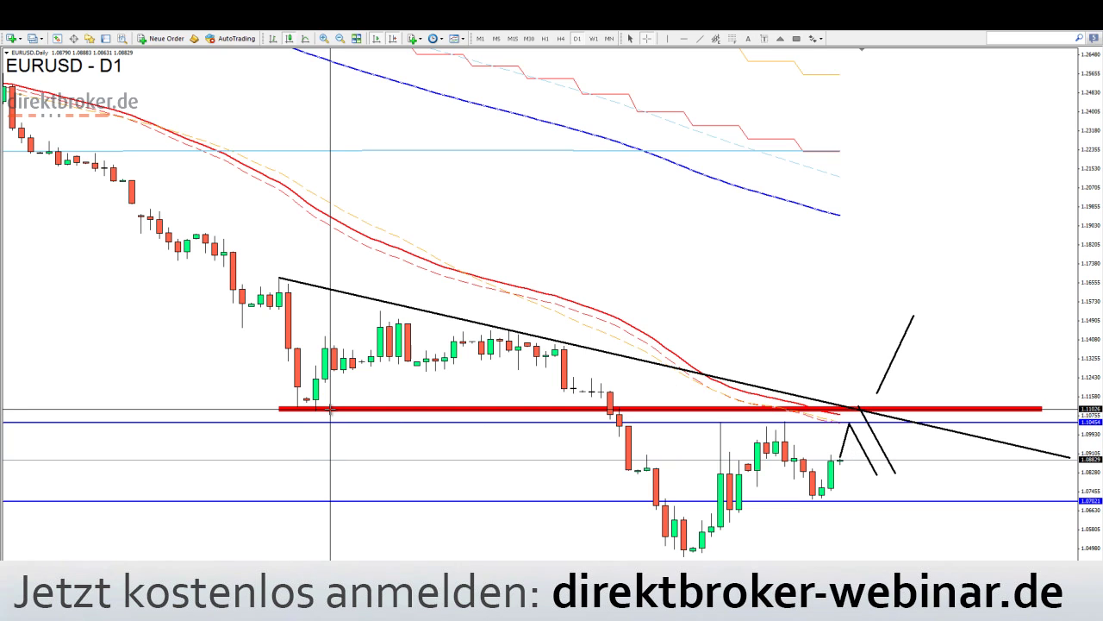
{"action": "middle_click", "coordinate": [293, 412]}
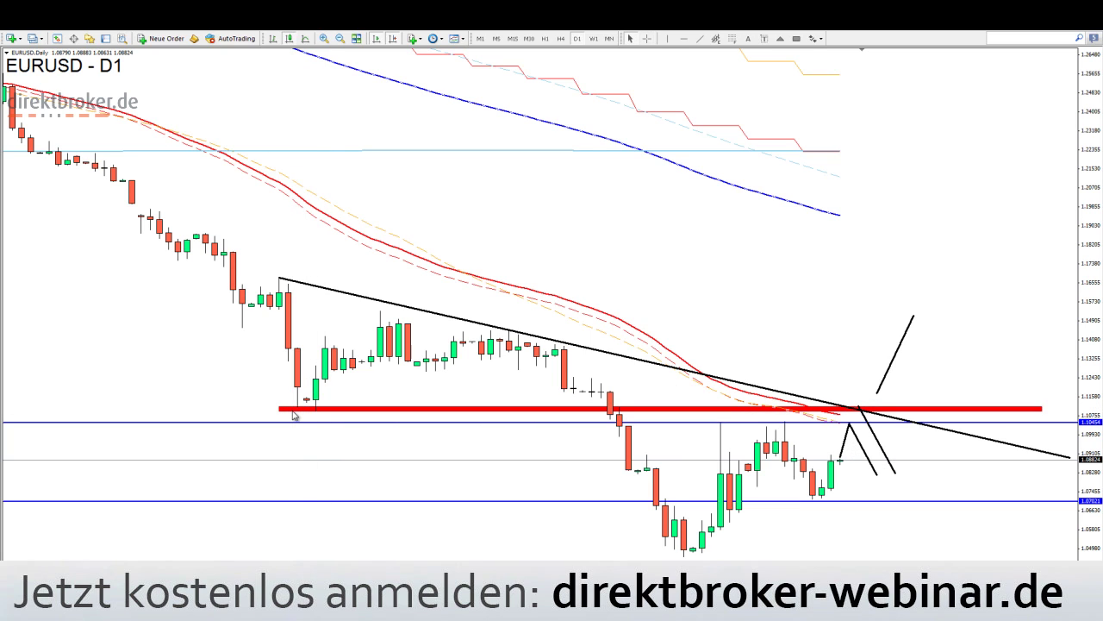
{"action": "middle_click", "coordinate": [850, 406]}
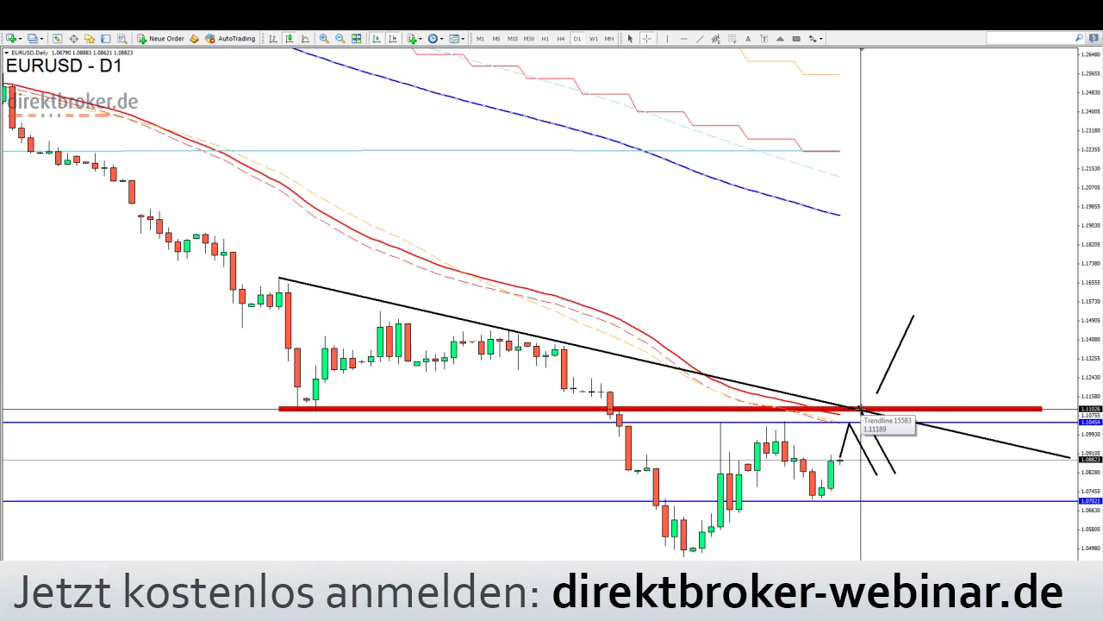
{"action": "middle_click", "coordinate": [861, 407]}
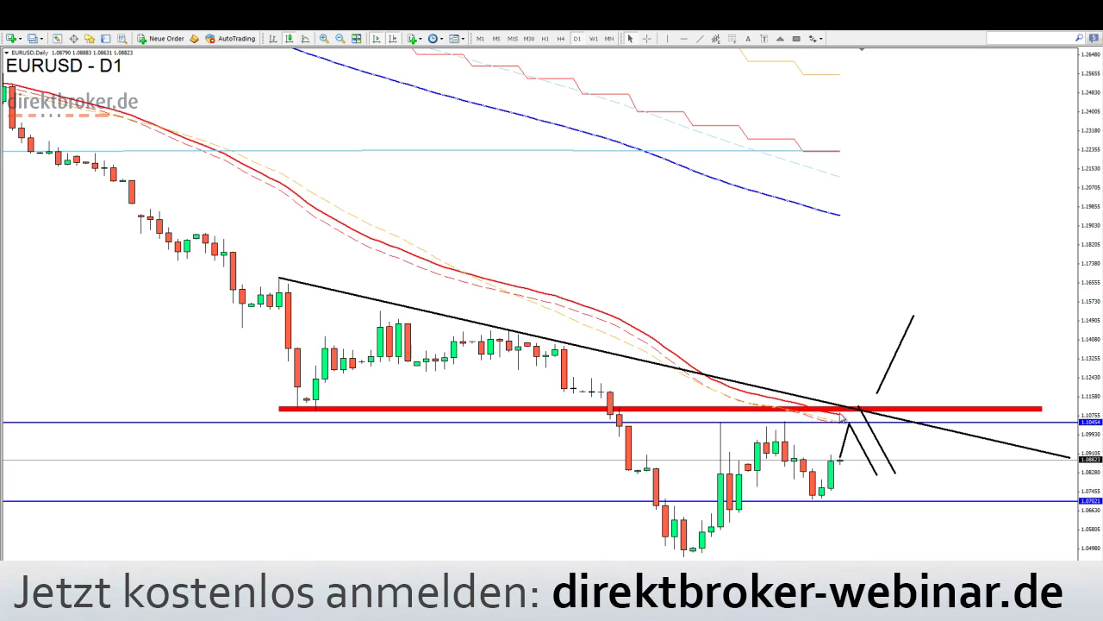
{"action": "middle_click", "coordinate": [869, 403]}
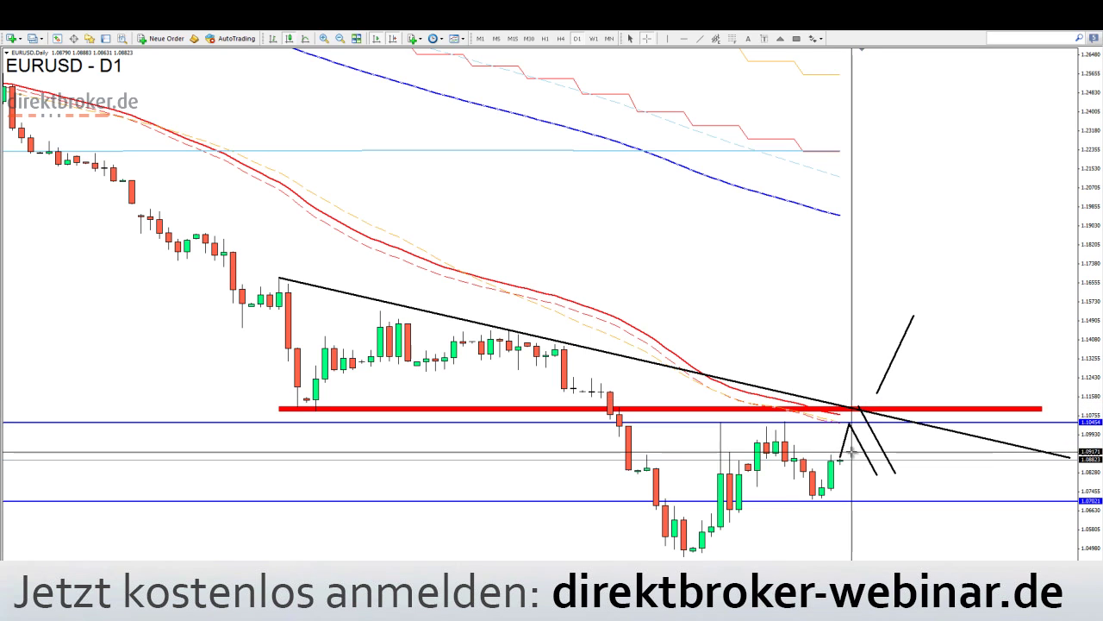
{"action": "middle_click", "coordinate": [756, 538]}
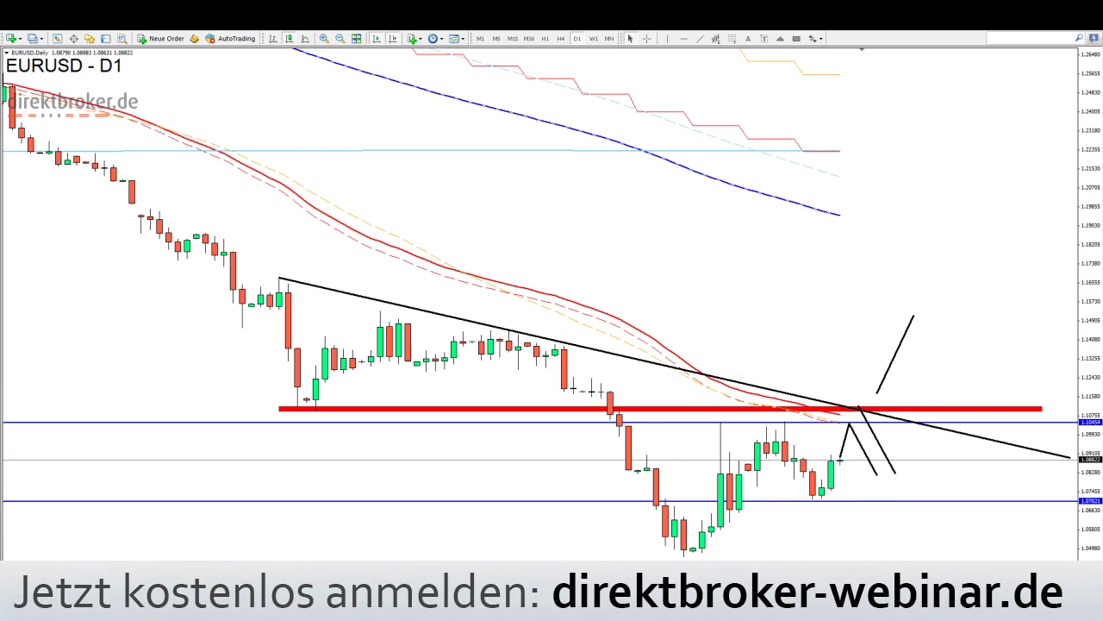
- Extend the upper end of the rising projection line on the EURUSD daily chart to about 1.19
{"action": "key", "text": "minus"}
{"action": "double_click", "coordinate": [892, 371]}
{"action": "left_click_drag", "start_coordinate": [894, 374], "coordinate": [901, 309]}
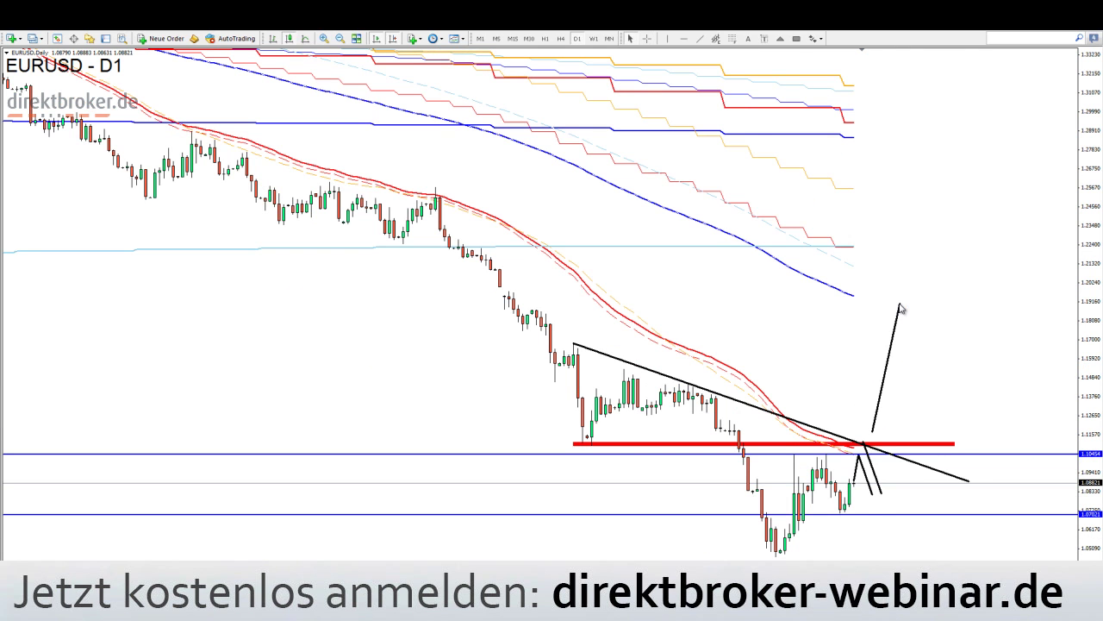
- Switch EURUSD to the monthly timeframe and measure the decline from the last major peak to the latest low
{"action": "left_click", "coordinate": [609, 38]}
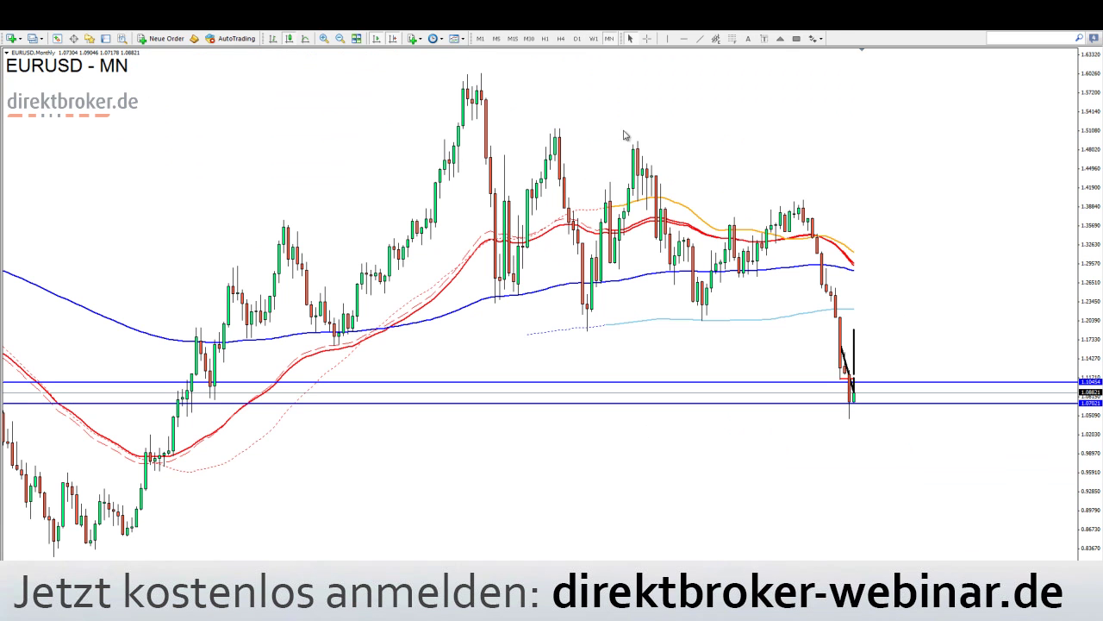
{"action": "key", "text": "plus"}
{"action": "middle_click", "coordinate": [785, 417]}
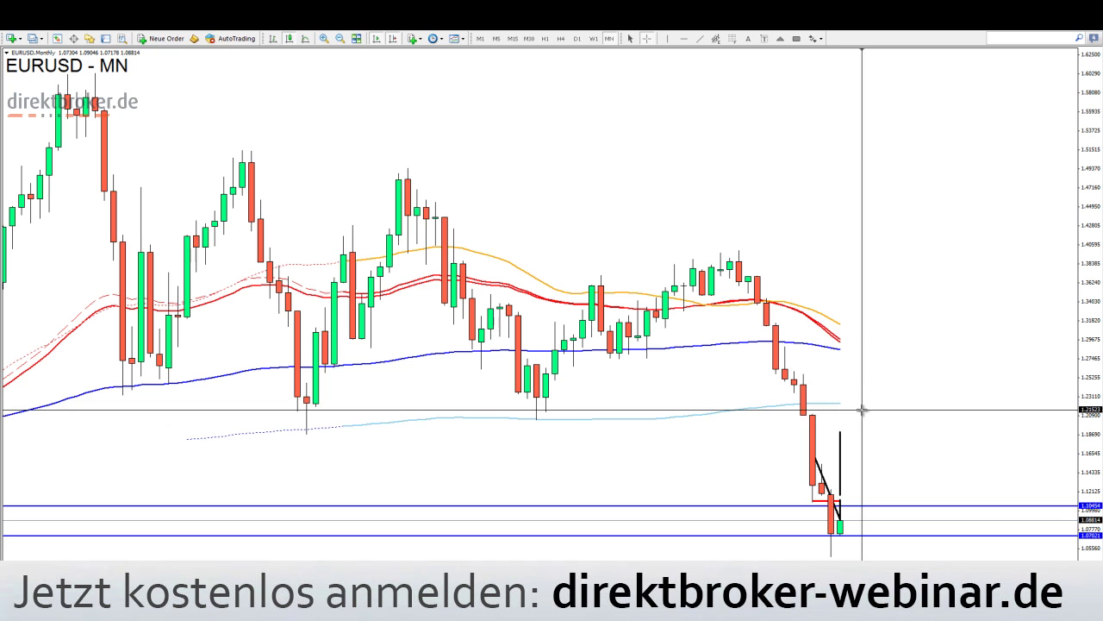
{"action": "left_click_drag", "start_coordinate": [735, 249], "coordinate": [822, 554]}
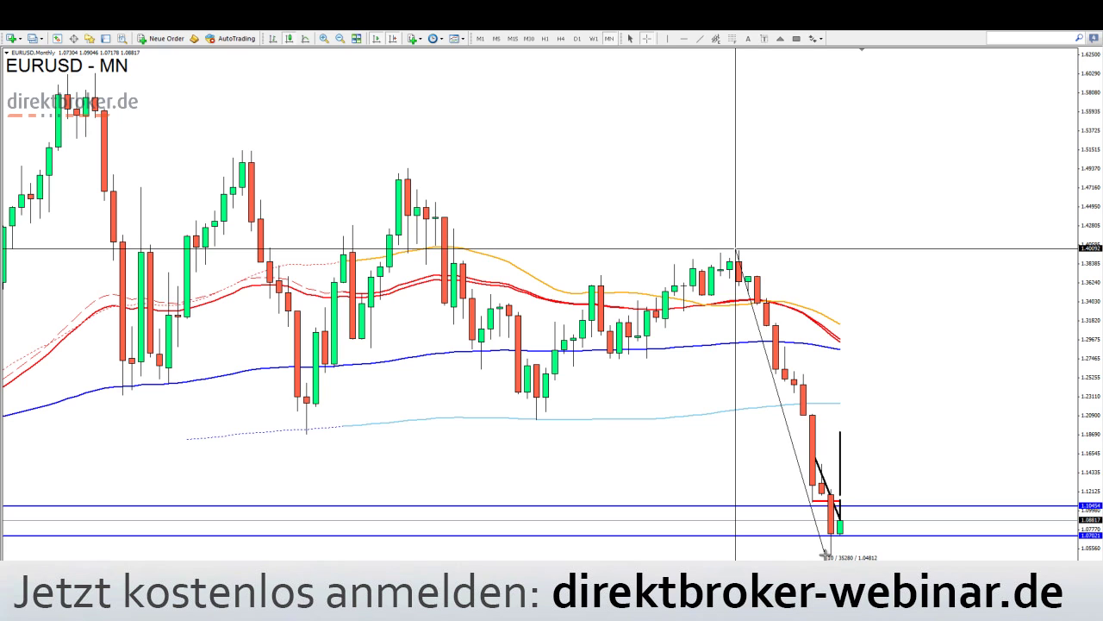
{"action": "left_click_drag", "start_coordinate": [825, 554], "coordinate": [828, 553]}
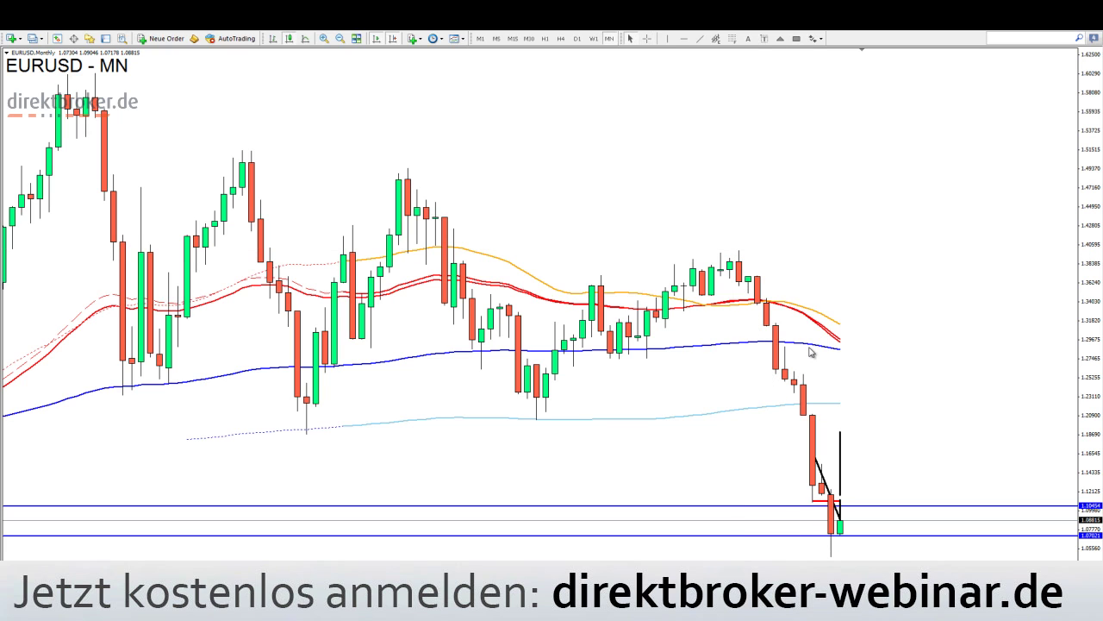
- Return EURUSD to the daily timeframe and inspect the breakout area and the rising projection line
{"action": "left_click", "coordinate": [578, 39]}
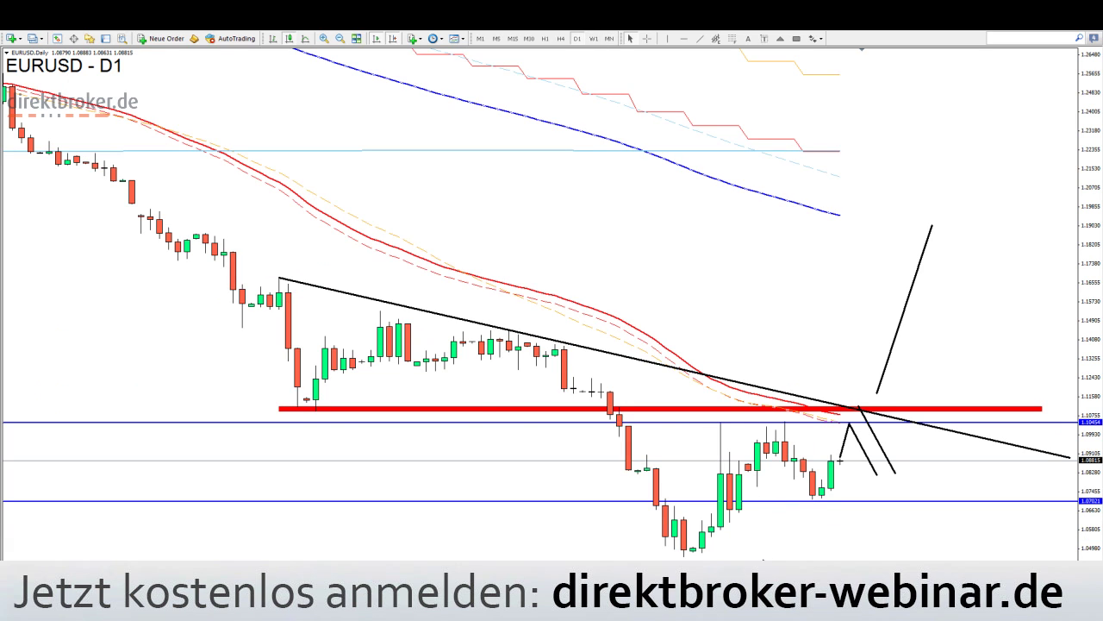
{"action": "key", "text": "minus"}
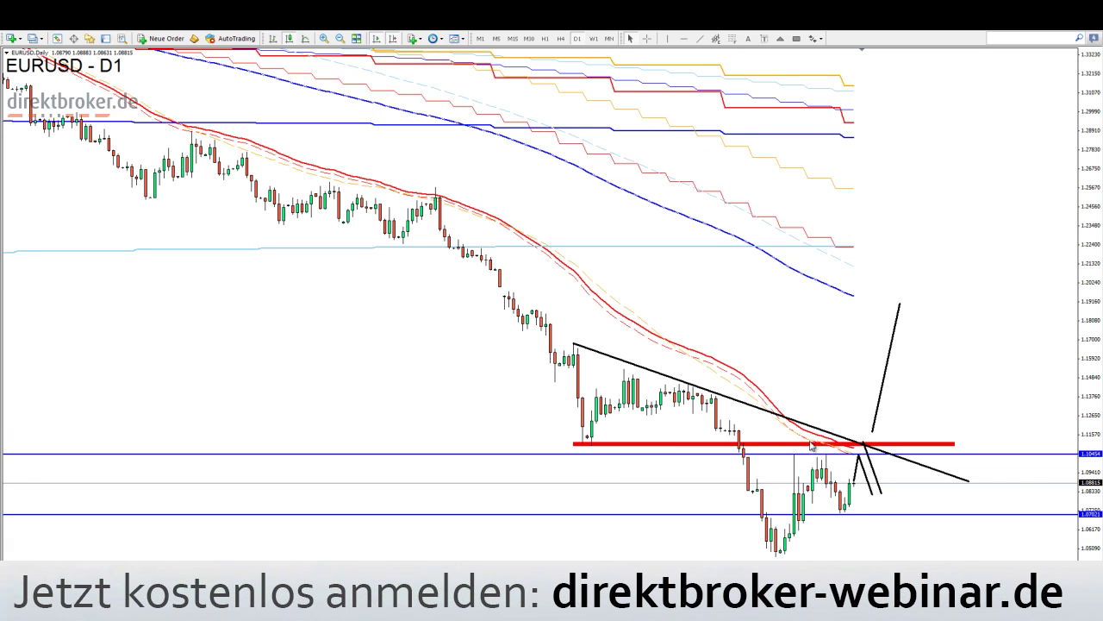
{"action": "scroll", "coordinate": [805, 456], "scroll_direction": "up", "scroll_amount": 3}
{"action": "left_click_drag", "start_coordinate": [745, 339], "coordinate": [601, 290]}
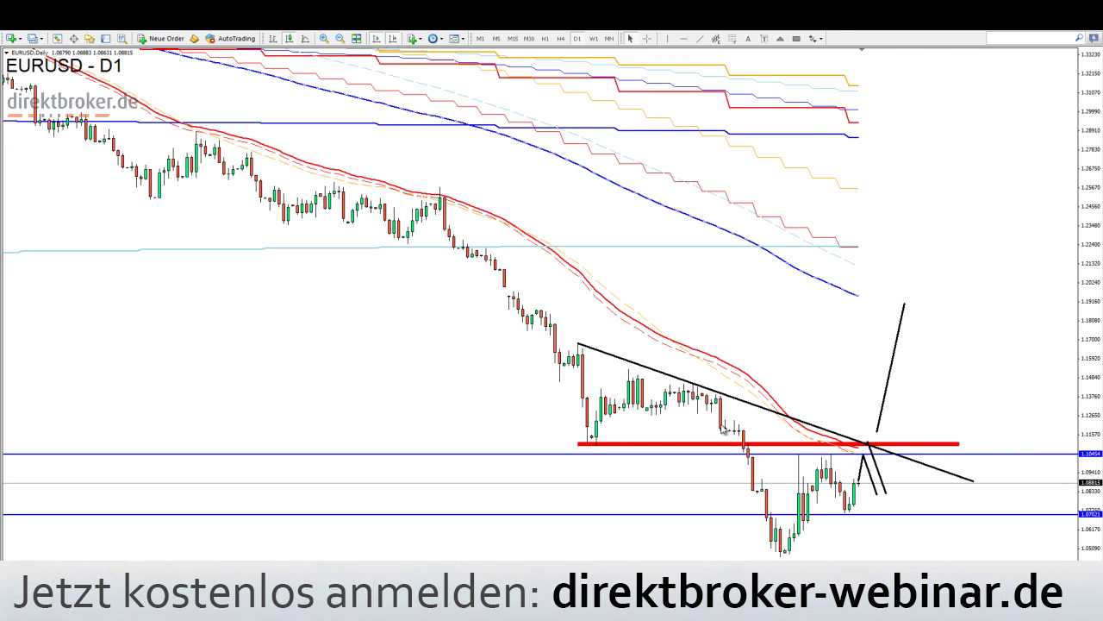
{"action": "scroll", "coordinate": [832, 435], "scroll_direction": "up", "scroll_amount": 1}
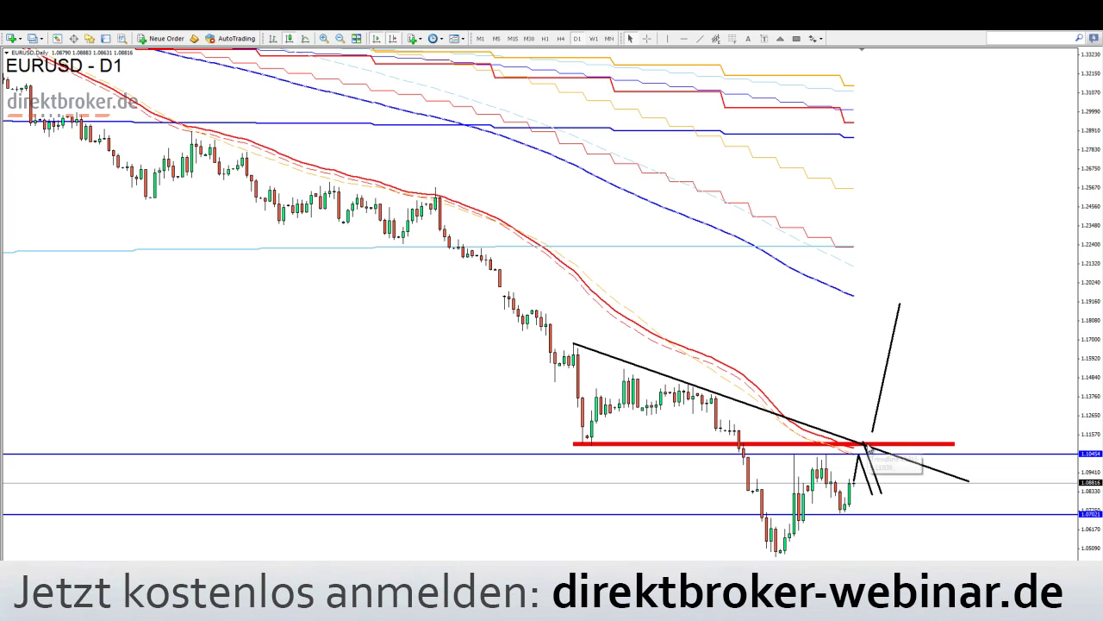
{"action": "middle_click", "coordinate": [873, 434]}
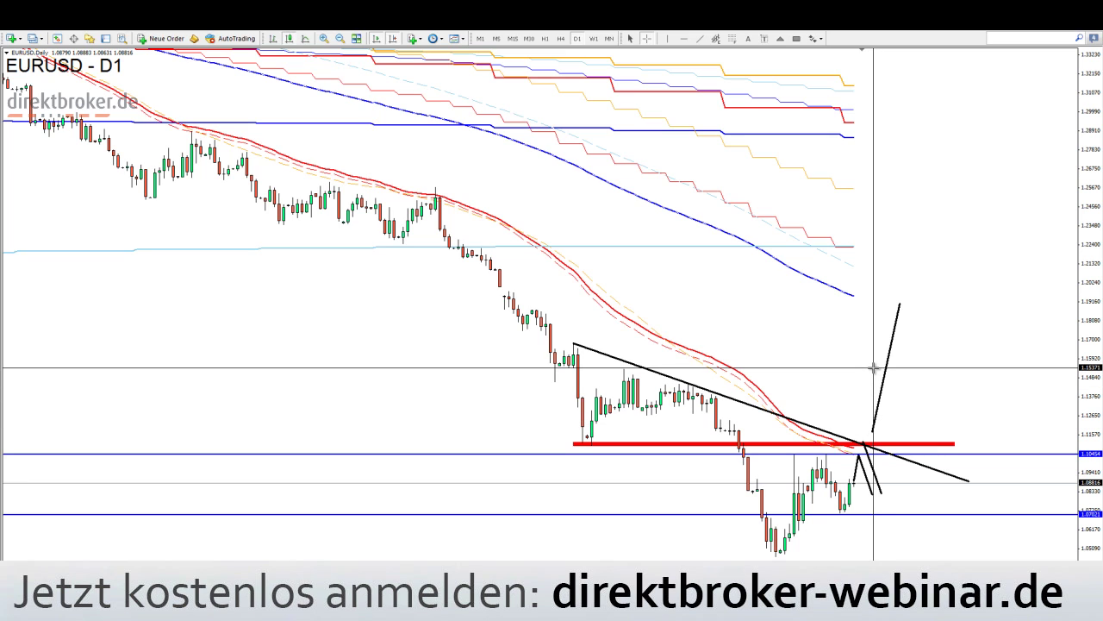
{"action": "left_click", "coordinate": [876, 289]}
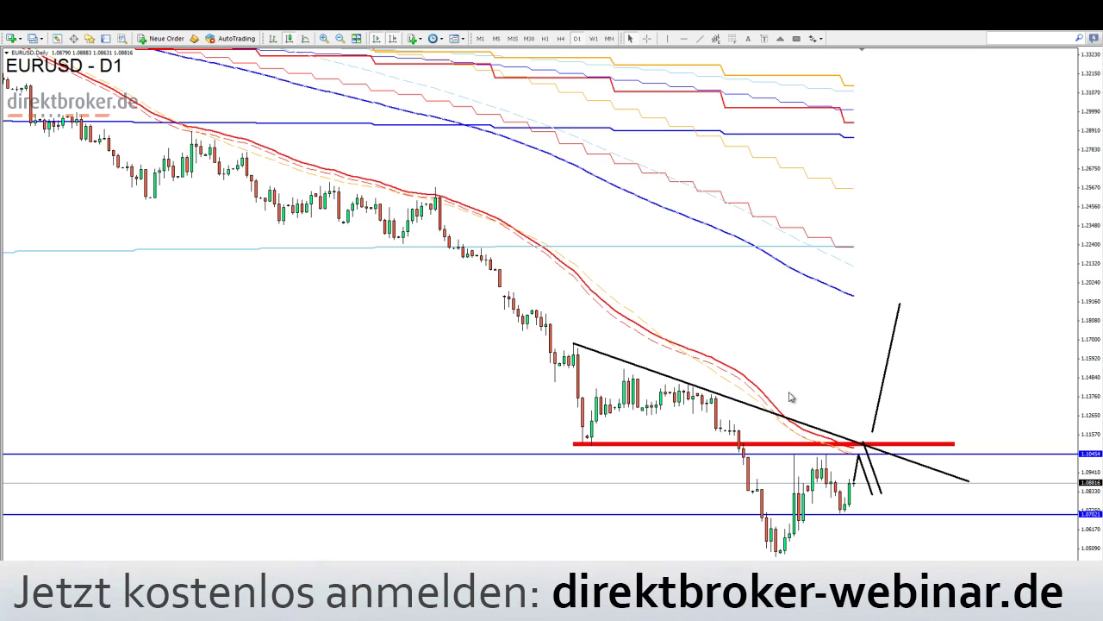
- Open the USDJPY H4 chart and add a blue horizontal line at the orange zone's upper edge, at 120.474
{"action": "left_click", "coordinate": [167, 564]}
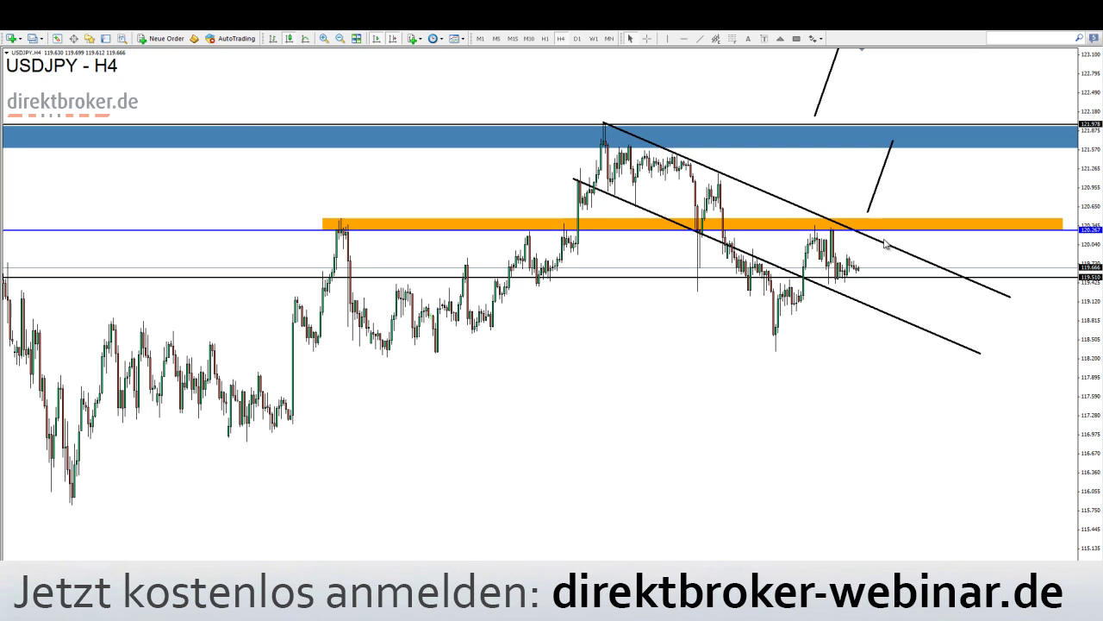
{"action": "left_click", "coordinate": [683, 38]}
{"action": "left_click_drag", "start_coordinate": [743, 234], "coordinate": [748, 217]}
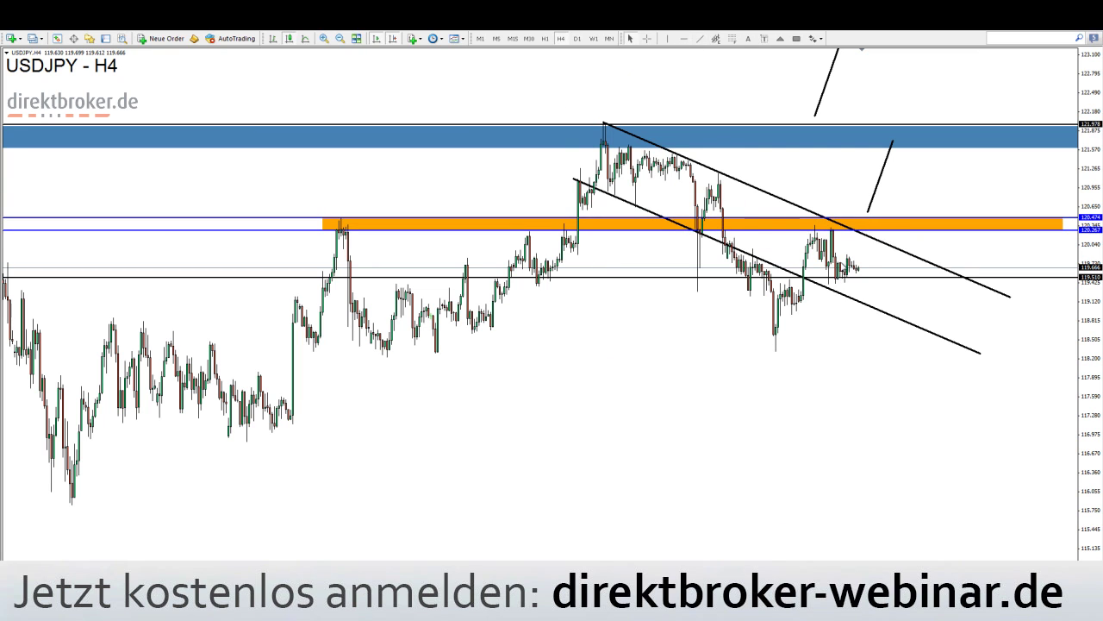
- Add a blue horizontal line at the most recent swing low on the USDJPY chart, at 118.333
{"action": "middle_click", "coordinate": [780, 347]}
{"action": "middle_click", "coordinate": [785, 351]}
{"action": "left_click", "coordinate": [684, 38]}
{"action": "left_click_drag", "start_coordinate": [698, 322], "coordinate": [693, 352]}
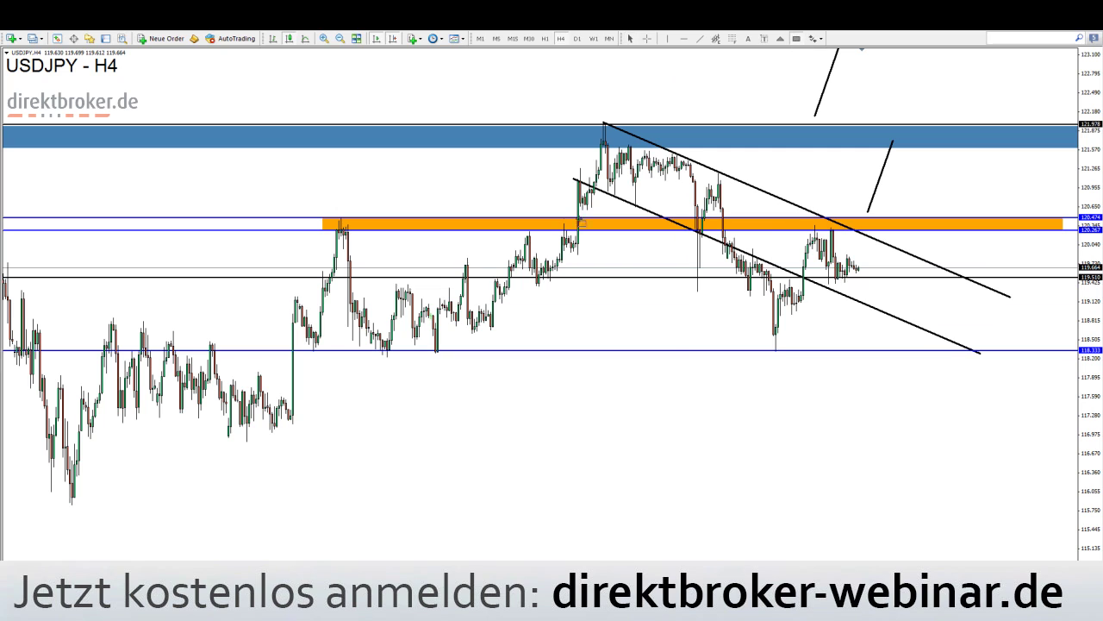
- Draw a green zone just above the 118.333 line on USDJPY and copy the rising projection line so it starts there
{"action": "left_click_drag", "start_coordinate": [238, 344], "coordinate": [1077, 351]}
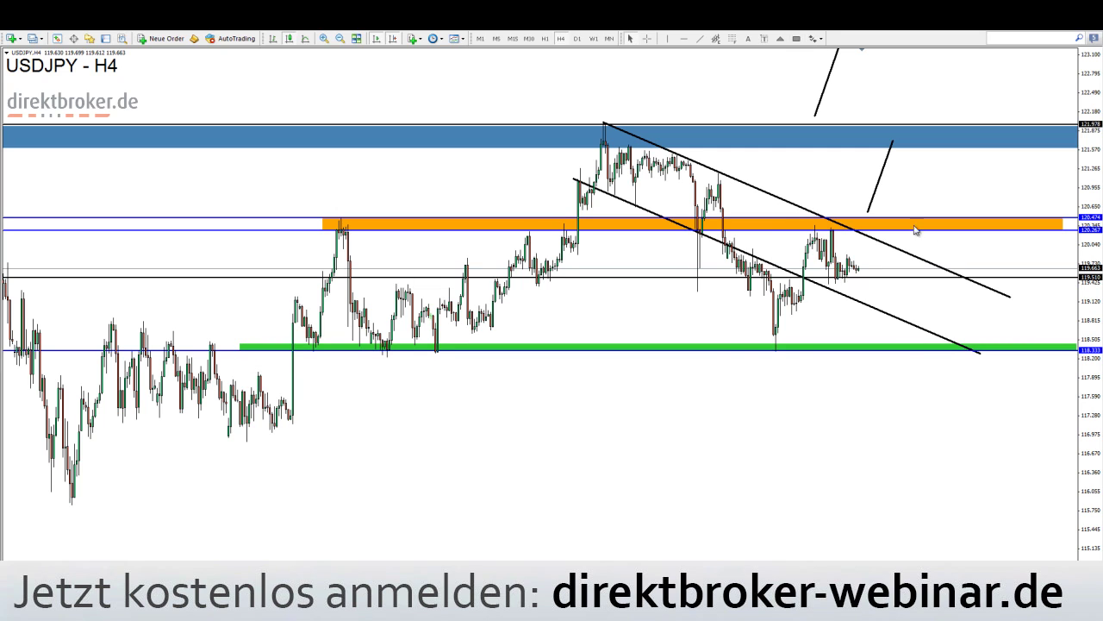
{"action": "double_click", "coordinate": [881, 177]}
{"action": "left_click_drag", "start_coordinate": [880, 177], "coordinate": [894, 312]}
{"action": "middle_click", "coordinate": [862, 226]}
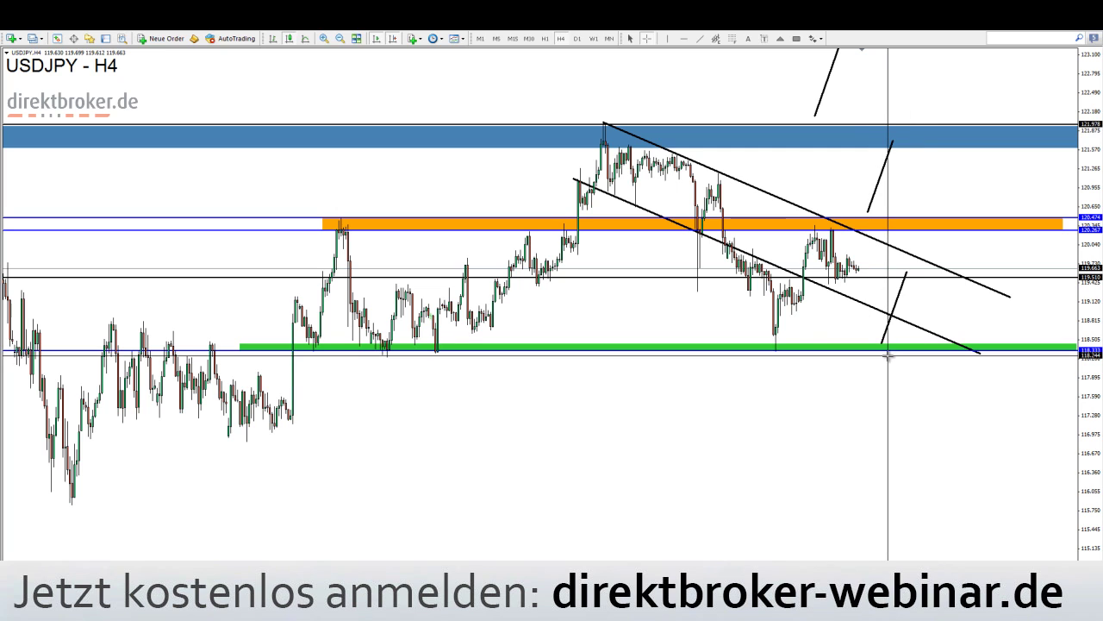
{"action": "middle_click", "coordinate": [888, 355]}
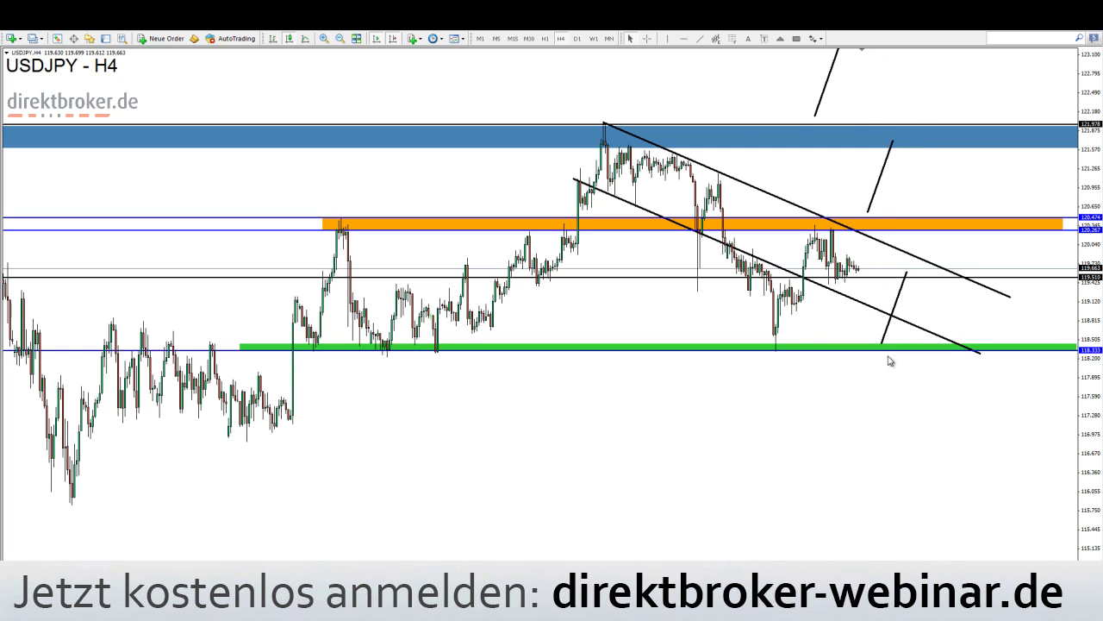
- Place an arrow marker just below the green support zone on the USDJPY chart
{"action": "left_click", "coordinate": [820, 39]}
{"action": "left_click", "coordinate": [840, 93]}
{"action": "left_click", "coordinate": [887, 362]}
- Open the GBPCHF H1 chart and place a down arrow just under the end of the rising trendline
{"action": "left_click", "coordinate": [689, 569]}
{"action": "middle_click", "coordinate": [862, 478]}
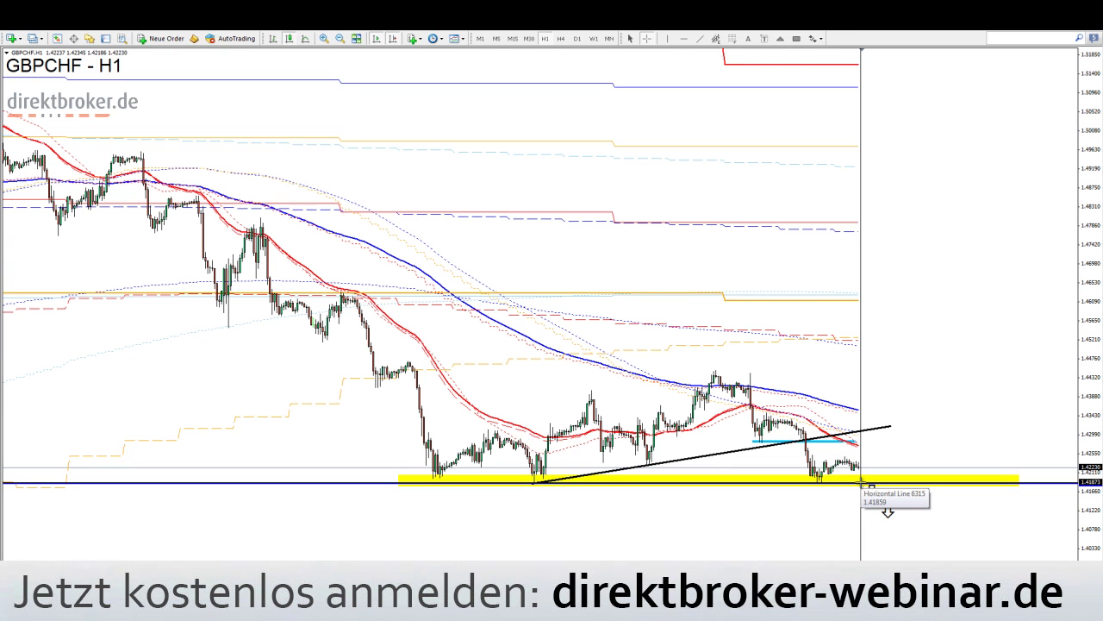
{"action": "left_click_drag", "start_coordinate": [862, 481], "coordinate": [866, 431]}
{"action": "double_click", "coordinate": [873, 487]}
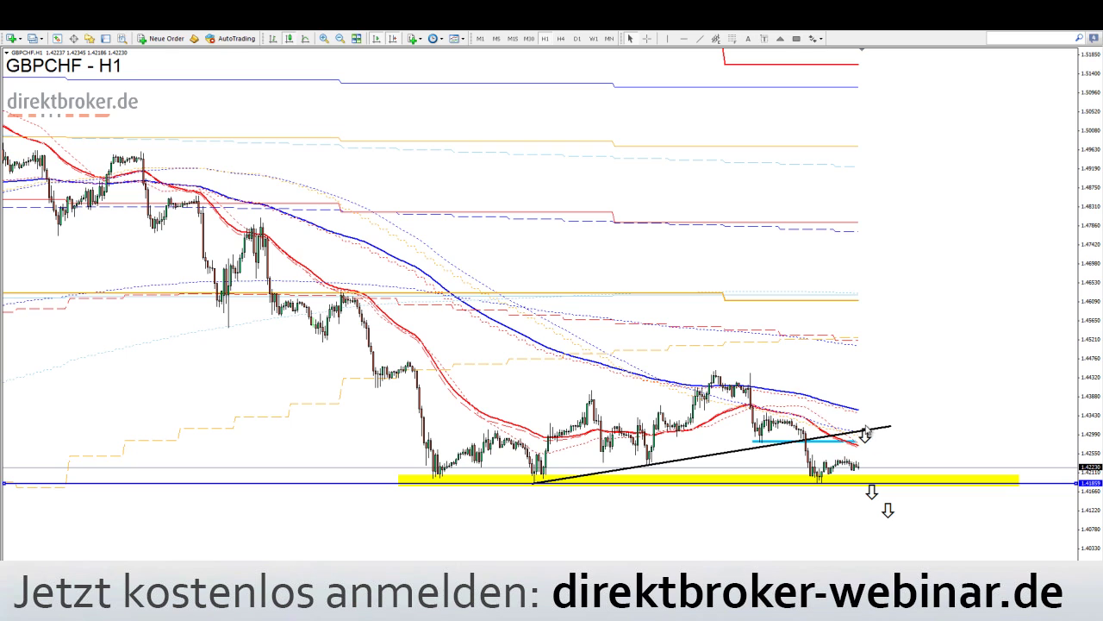
- Add a blue horizontal line at 1.43452 on GBPCHF and move the lowest down arrow up closer to the yellow zone
{"action": "left_click", "coordinate": [683, 39]}
{"action": "left_click", "coordinate": [851, 406]}
{"action": "mouse_move", "coordinate": [851, 406]}
{"action": "left_mouse_down"}
{"action": "mouse_move", "coordinate": [862, 428]}
{"action": "mouse_move", "coordinate": [865, 414]}
{"action": "left_mouse_up"}
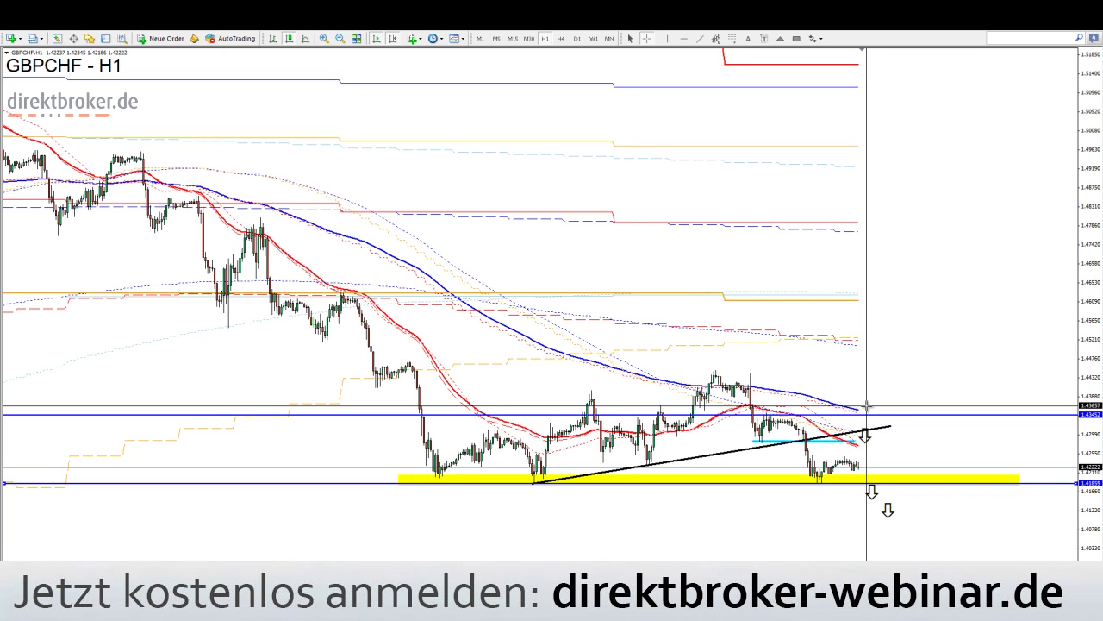
{"action": "middle_click", "coordinate": [892, 503]}
{"action": "left_click_drag", "start_coordinate": [894, 509], "coordinate": [894, 497]}
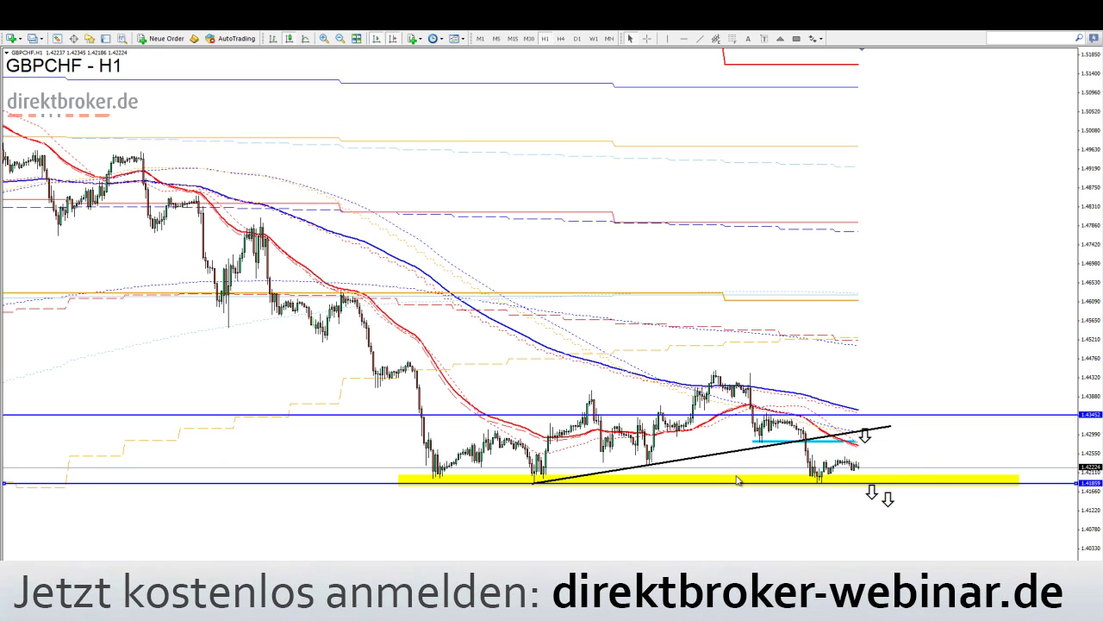
- Open the GBPAUD H4 chart and inspect the recent high and the orange breakout box above the falling trendline
{"action": "key", "text": "ctrl+F6"}
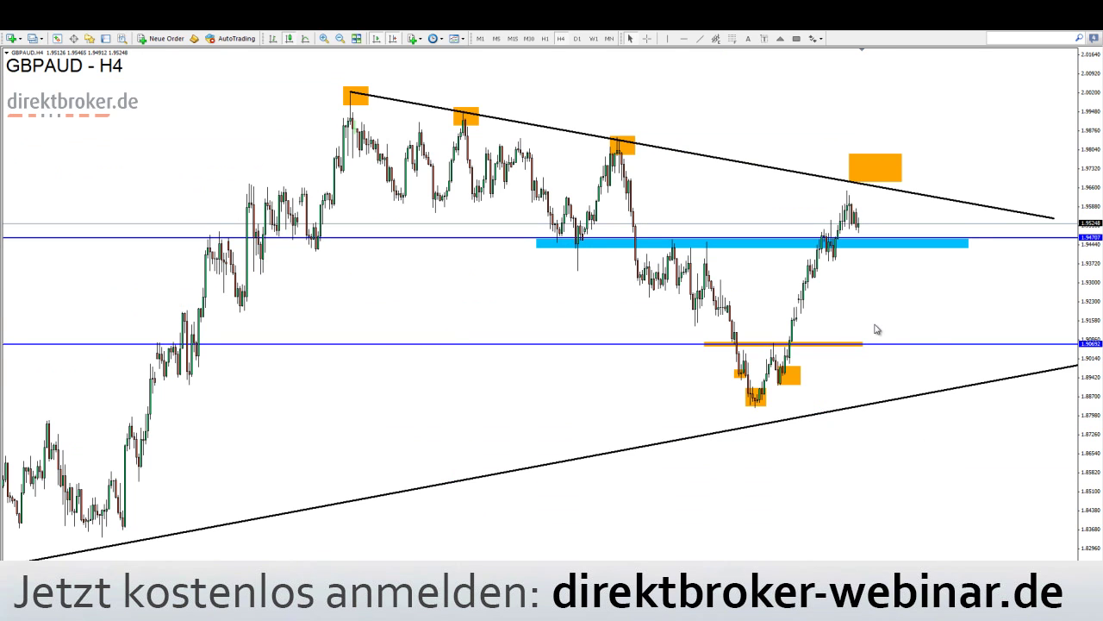
{"action": "middle_click", "coordinate": [793, 328]}
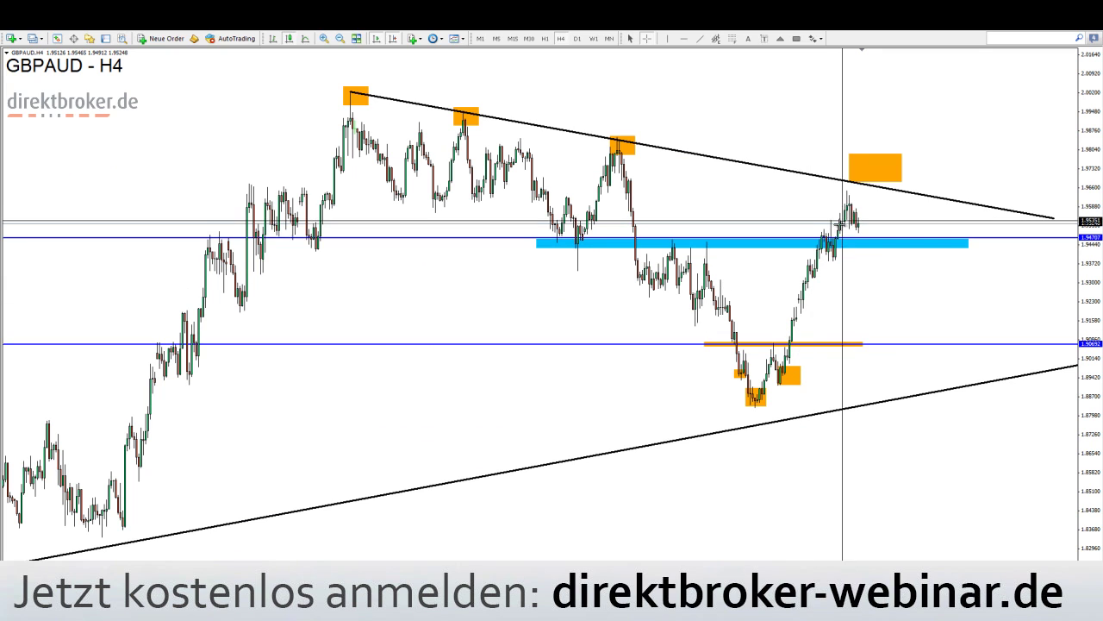
{"action": "middle_click", "coordinate": [865, 210]}
{"action": "middle_click", "coordinate": [896, 188]}
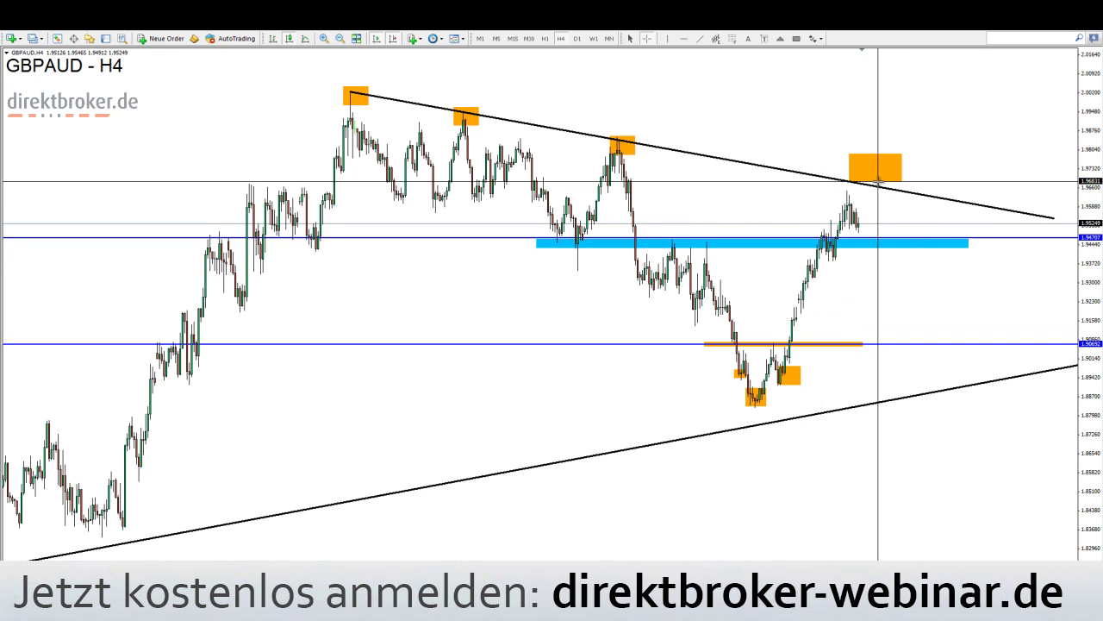
{"action": "middle_click", "coordinate": [877, 183]}
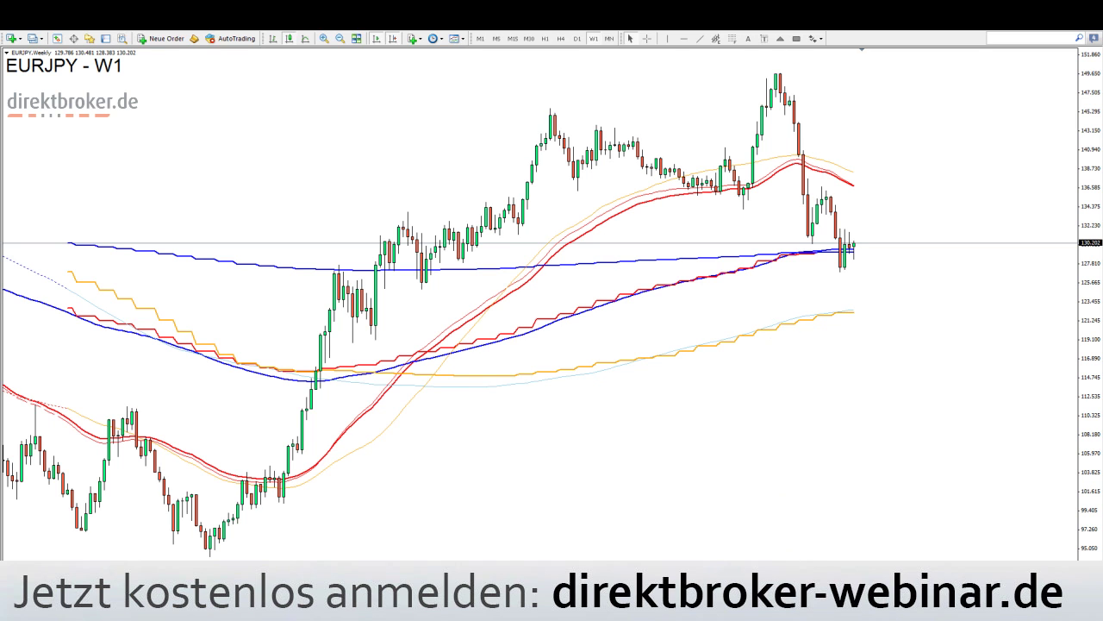
- Examine the EURJPY weekly chart in the long-term view and close up around the moving averages under the latest candles
{"action": "key", "text": "plus"}
{"action": "key", "text": "minus"}
{"action": "key", "text": "minus"}
{"action": "key", "text": "minus"}
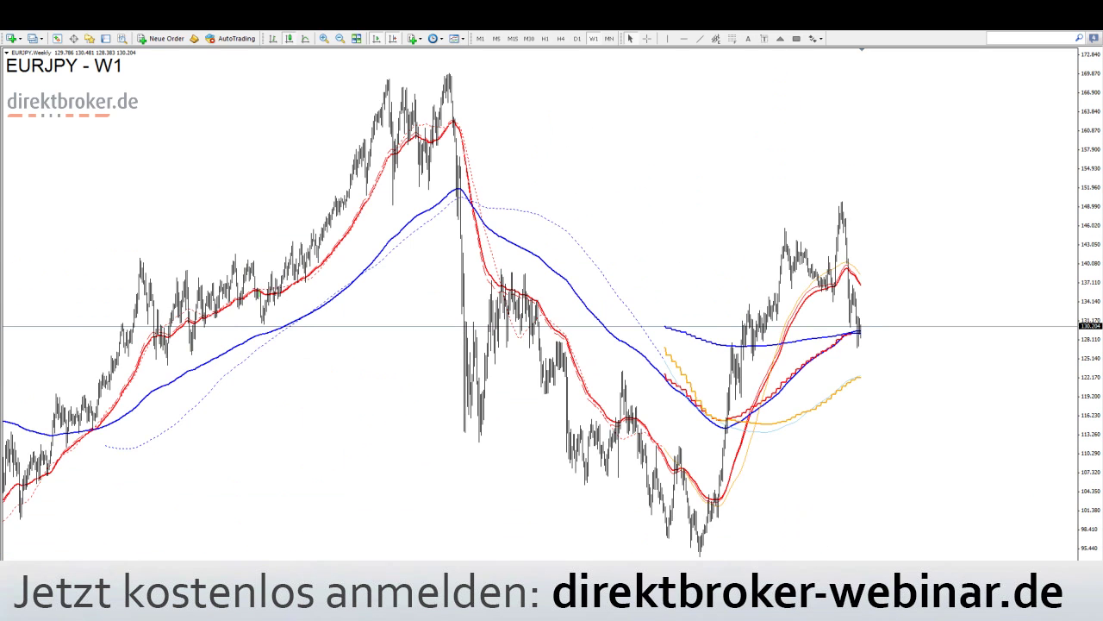
{"action": "key", "text": "plus"}
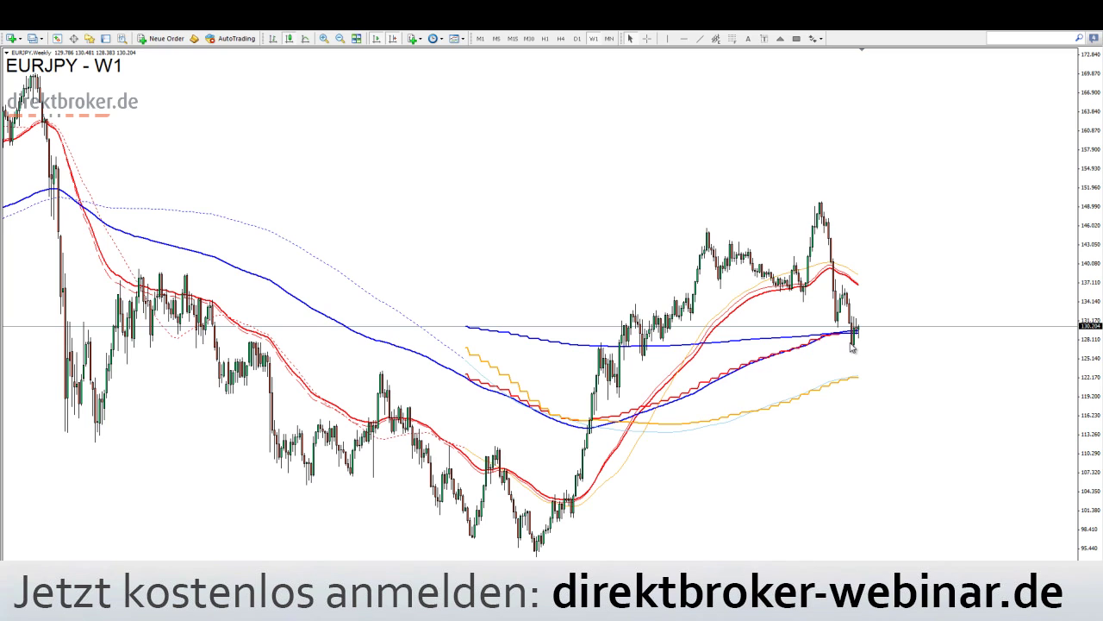
{"action": "mouse_move", "coordinate": [797, 338]}
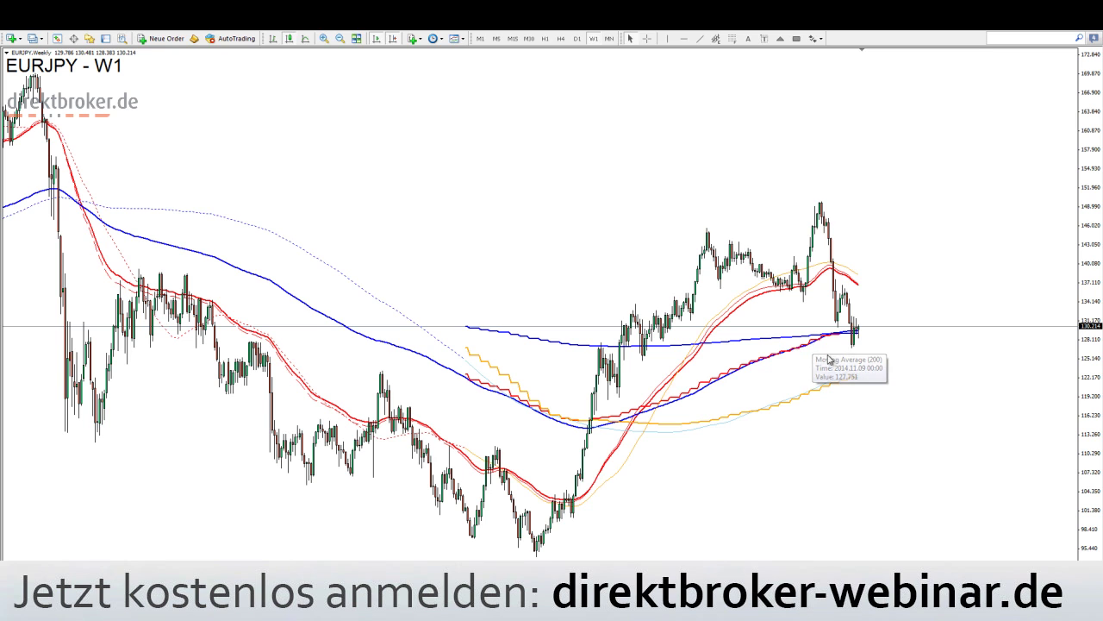
{"action": "key", "text": "plus"}
{"action": "key", "text": "plus"}
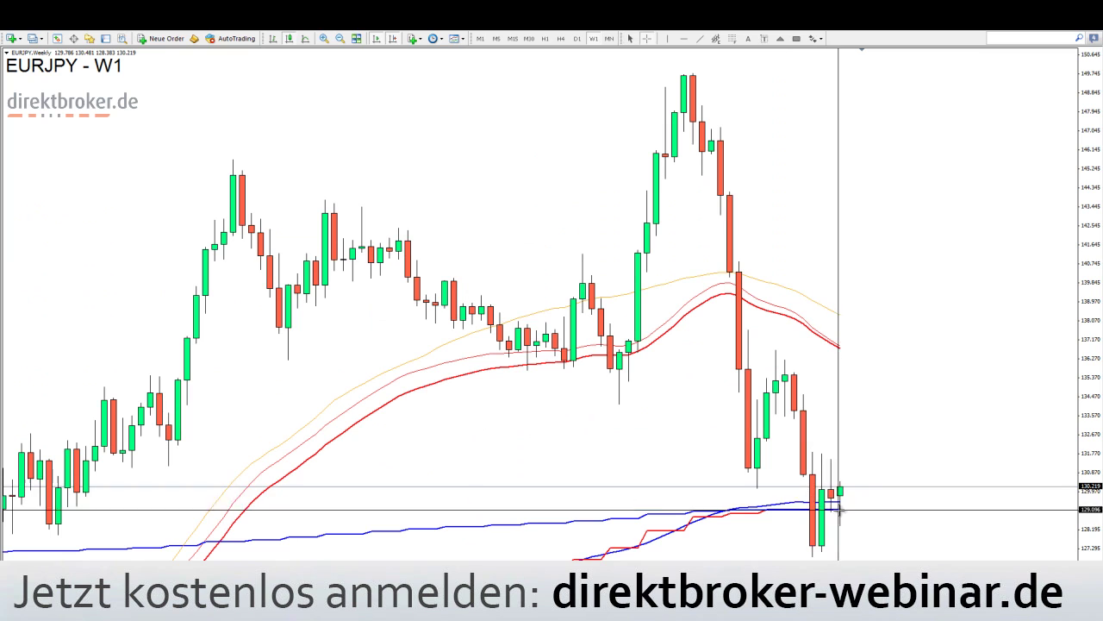
- Switch EURJPY to the daily timeframe and add a blue horizontal line at 132.271, near the falling moving averages
{"action": "left_click", "coordinate": [577, 38]}
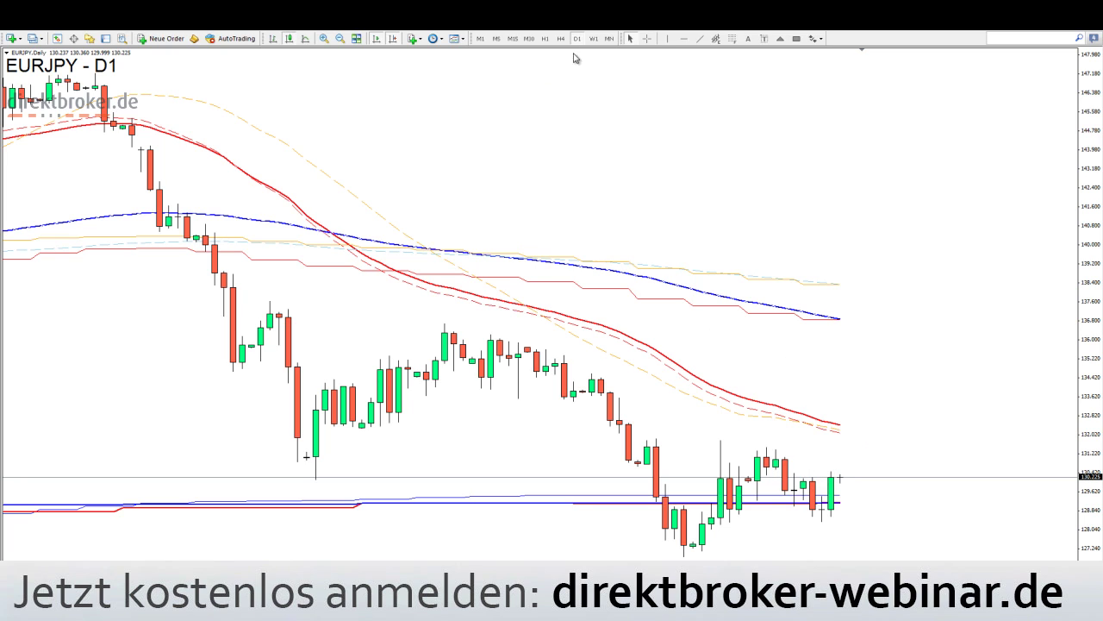
{"action": "left_click", "coordinate": [684, 40]}
{"action": "left_click_drag", "start_coordinate": [775, 375], "coordinate": [841, 427]}
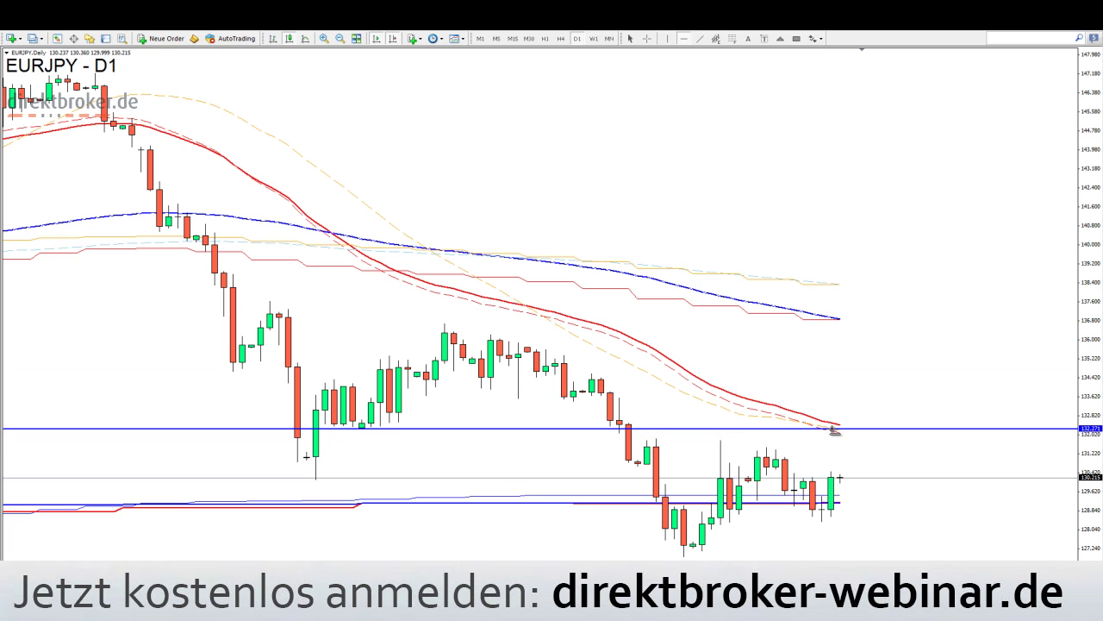
- Draw a green zone along the 132.271 line and copy both line and zone down to 131.354
{"action": "left_click_drag", "start_coordinate": [324, 426], "coordinate": [1070, 429]}
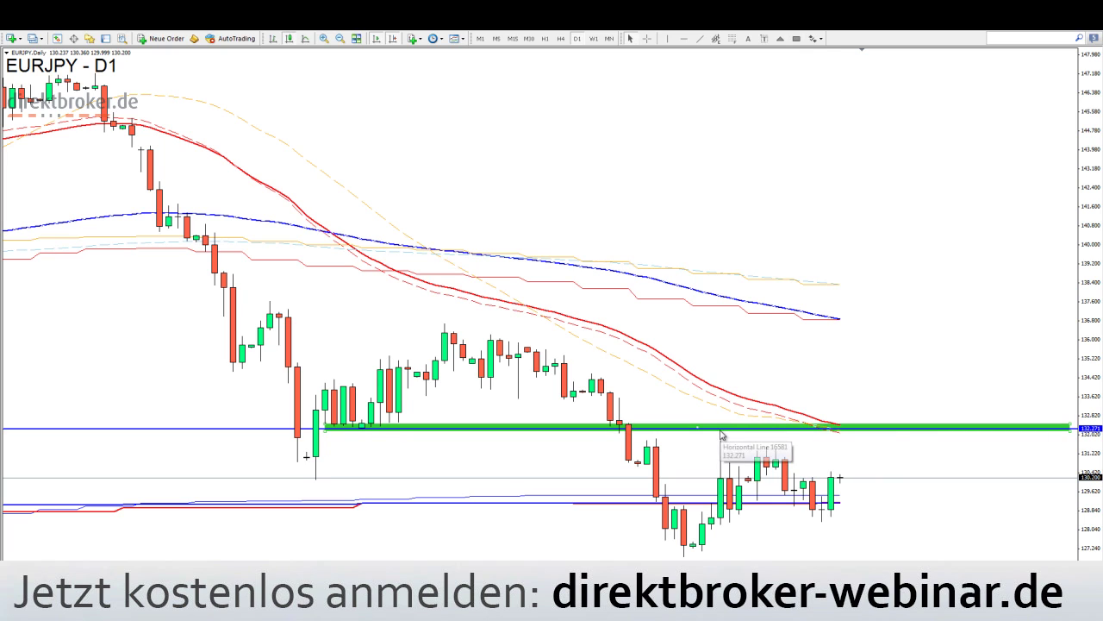
{"action": "left_click_drag", "start_coordinate": [719, 430], "coordinate": [707, 455]}
- Draw rising projection lines on EURJPY daily from the latest candle up through and beyond both green zones
{"action": "left_click", "coordinate": [700, 40]}
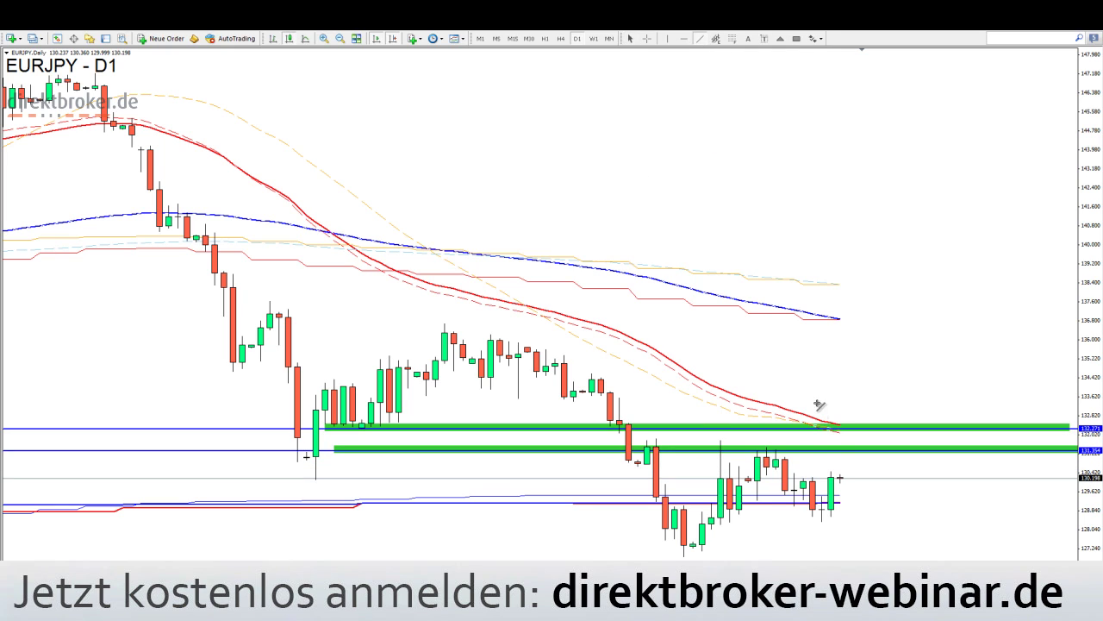
{"action": "left_click_drag", "start_coordinate": [840, 477], "coordinate": [849, 394]}
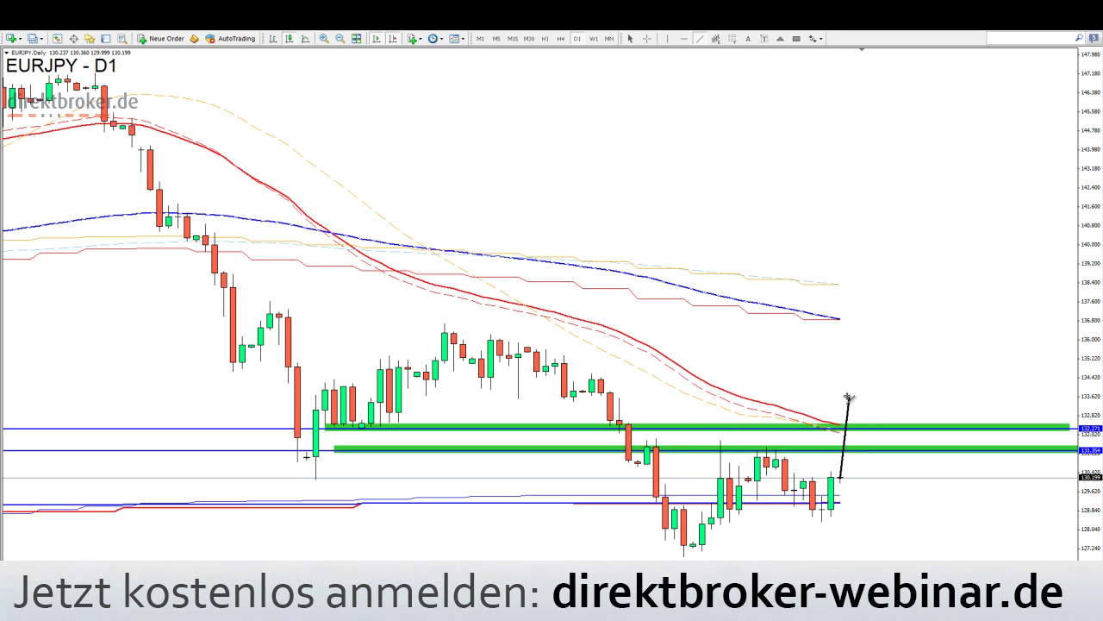
{"action": "mouse_move", "coordinate": [850, 390]}
{"action": "left_mouse_down"}
{"action": "mouse_move", "coordinate": [867, 423]}
{"action": "mouse_move", "coordinate": [892, 305]}
{"action": "mouse_move", "coordinate": [886, 316]}
{"action": "left_mouse_up"}
{"action": "left_click", "coordinate": [700, 39]}
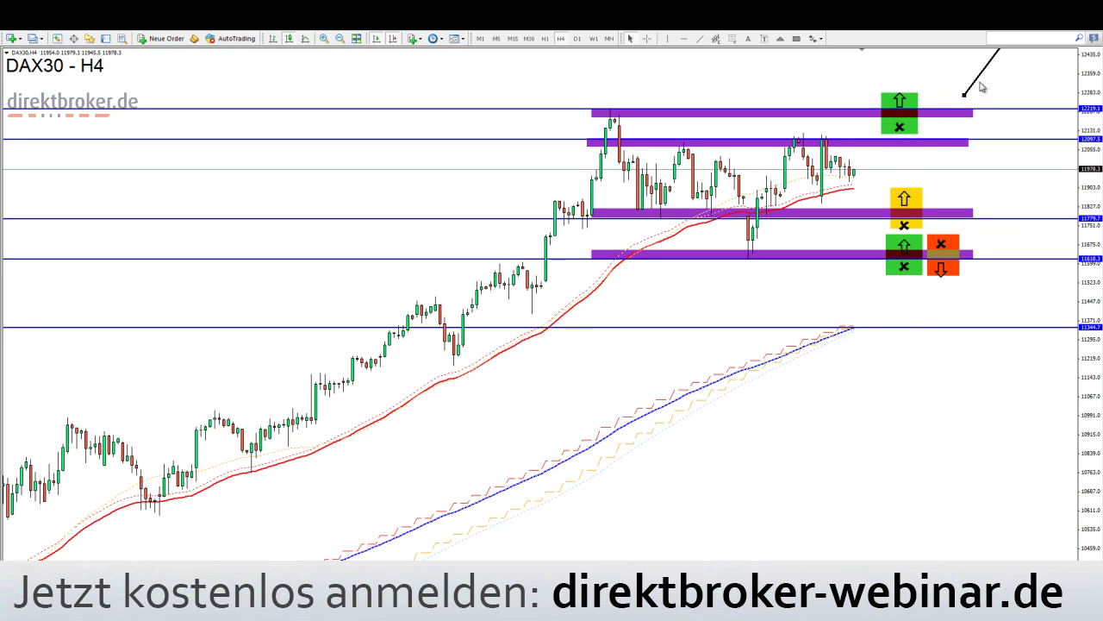
- Delete the rising projection line above the DAX30 H4 range and inspect the coloured scenario boxes at the key levels
{"action": "key", "text": "Delete"}
{"action": "middle_click", "coordinate": [899, 268]}
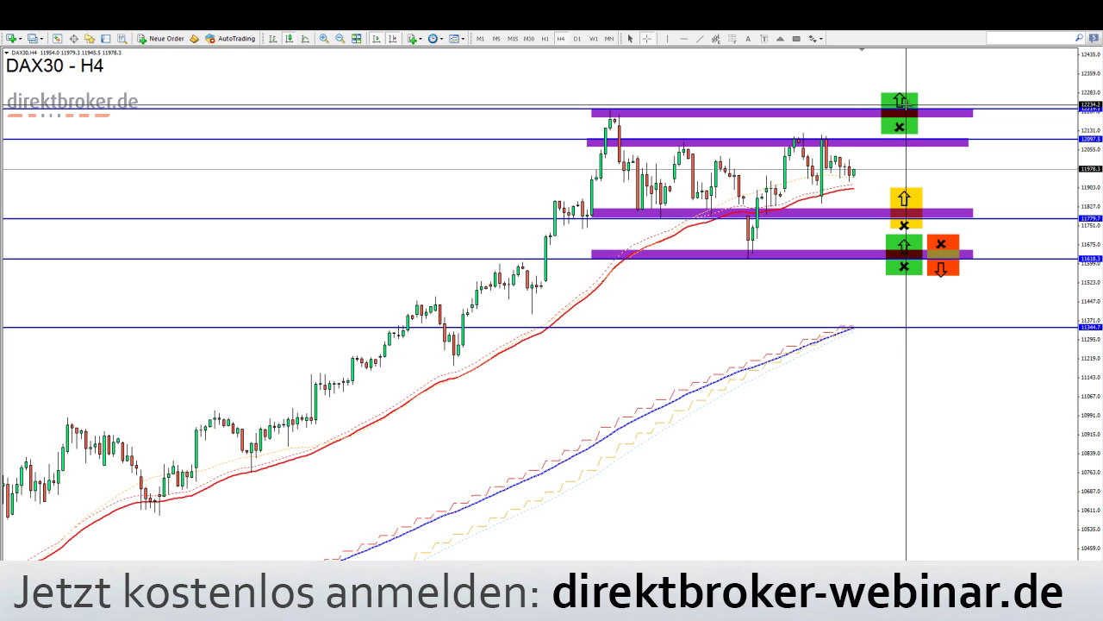
{"action": "middle_click", "coordinate": [889, 267]}
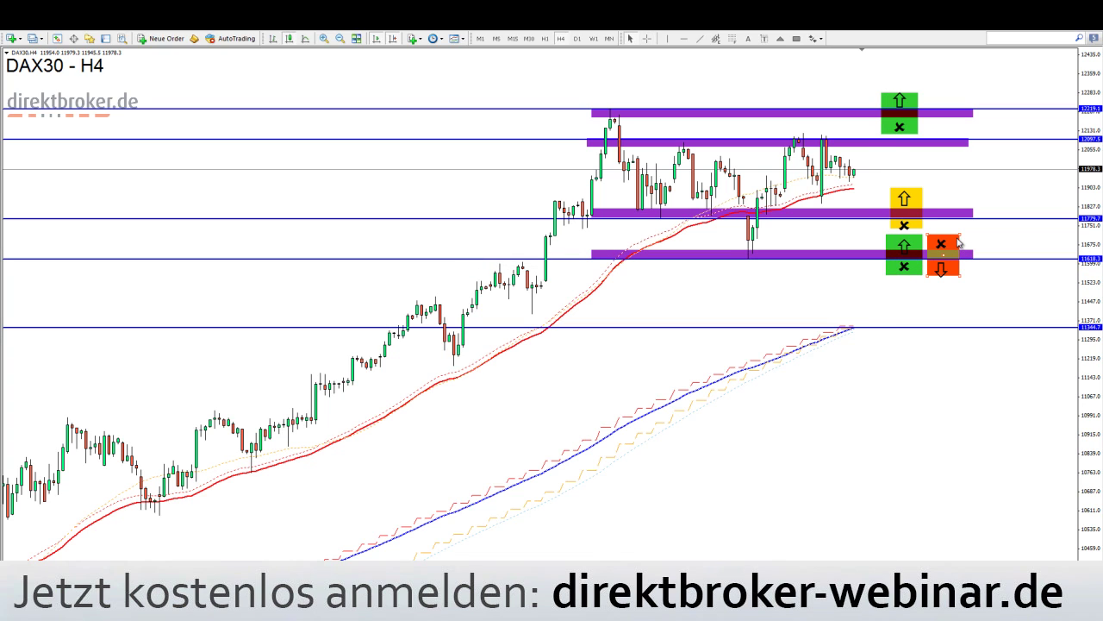
{"action": "middle_click", "coordinate": [952, 272]}
{"action": "middle_click", "coordinate": [963, 268]}
- Switch DAX30 to the daily timeframe and inspect the 11344.7 line and the red moving average below it
{"action": "left_click", "coordinate": [576, 38]}
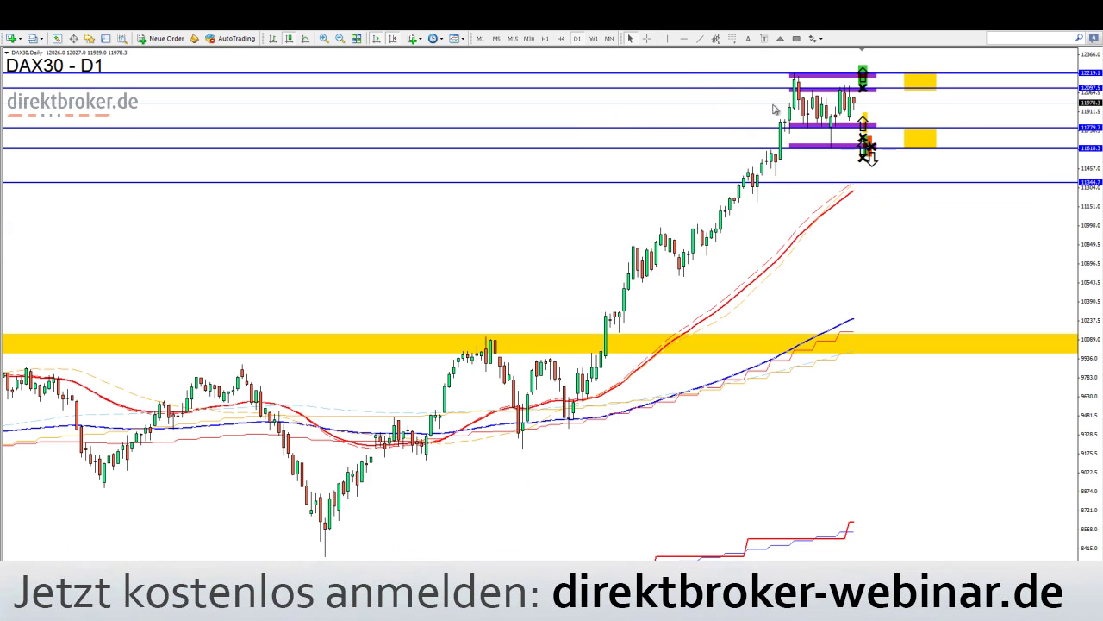
{"action": "middle_click", "coordinate": [888, 156]}
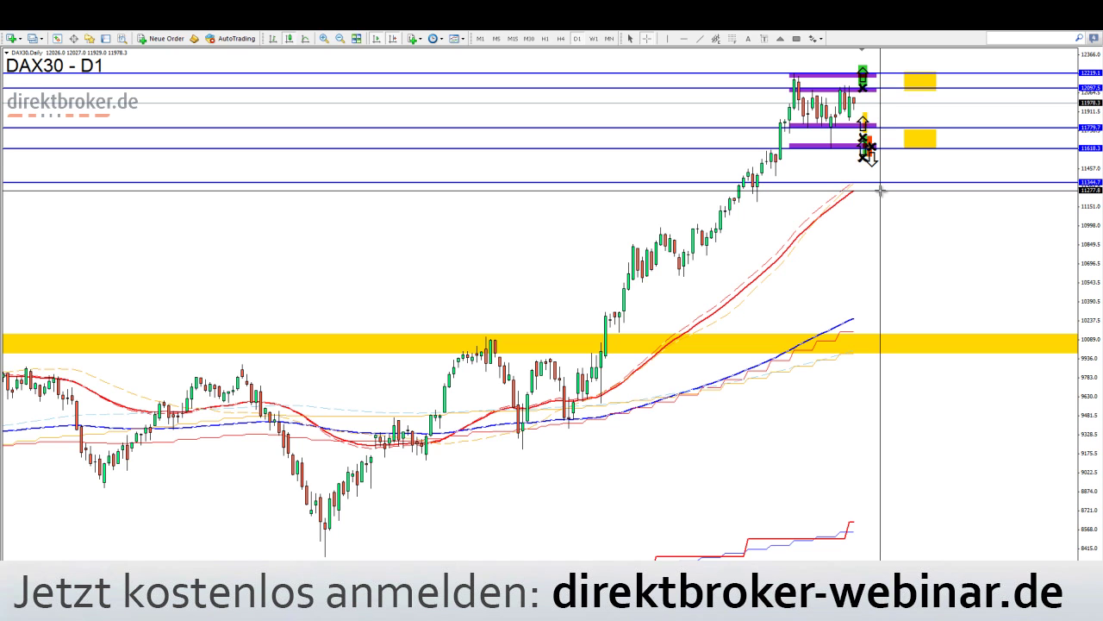
{"action": "left_click", "coordinate": [880, 189]}
- Return DAX30 to H4 and compress the price scale to inspect the latest candles within the marked range
{"action": "left_click", "coordinate": [561, 38]}
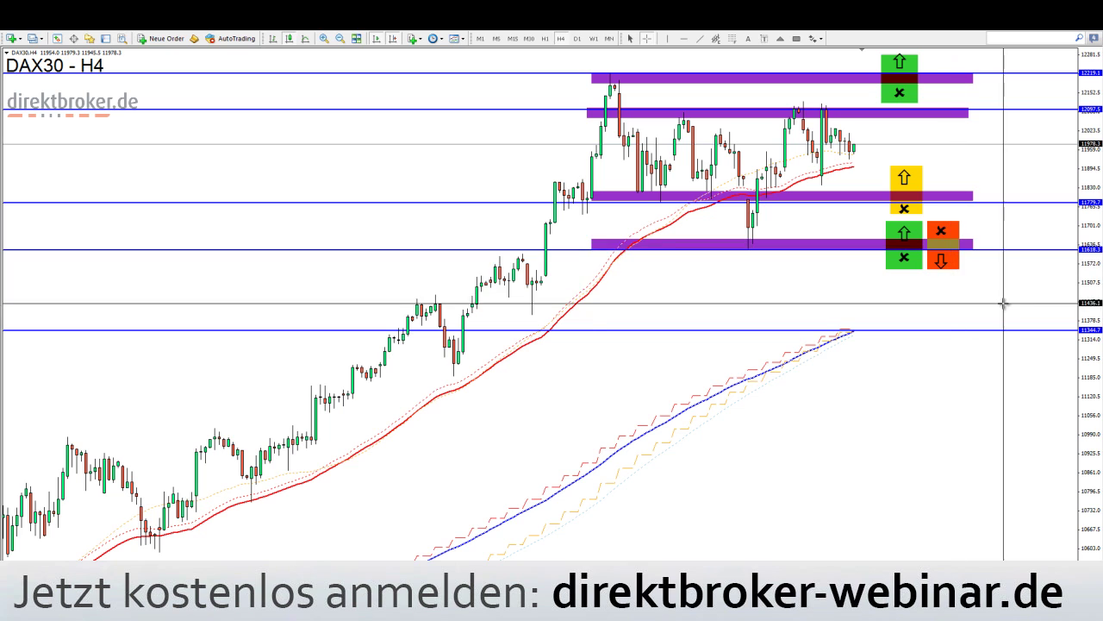
{"action": "left_click_drag", "start_coordinate": [1088, 184], "coordinate": [1092, 203]}
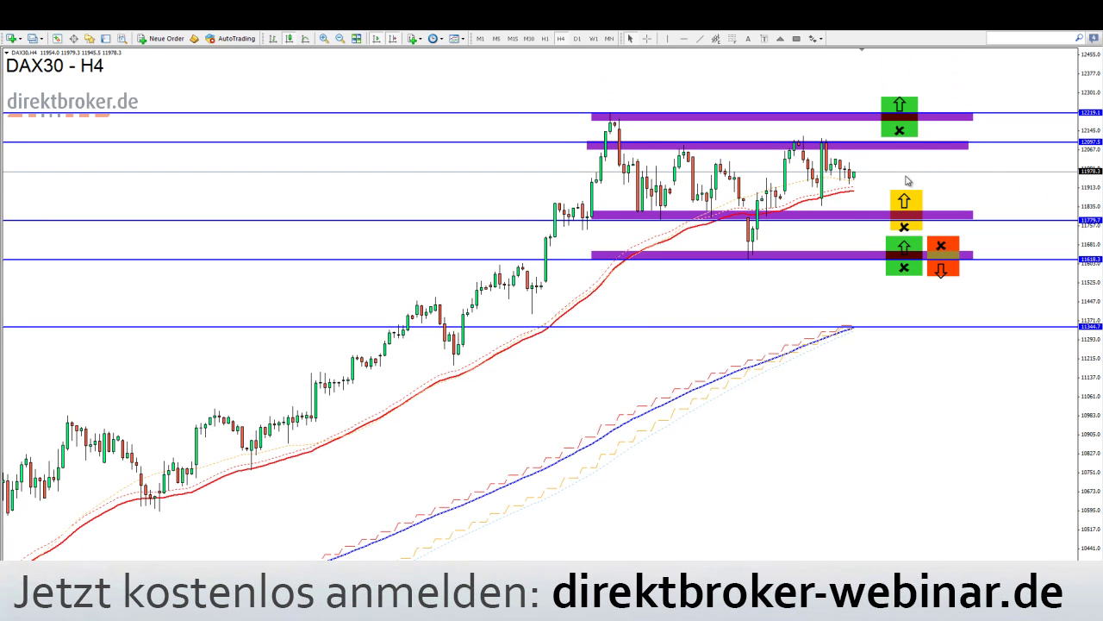
{"action": "middle_click", "coordinate": [845, 207]}
{"action": "left_click_drag", "start_coordinate": [1085, 178], "coordinate": [1079, 198]}
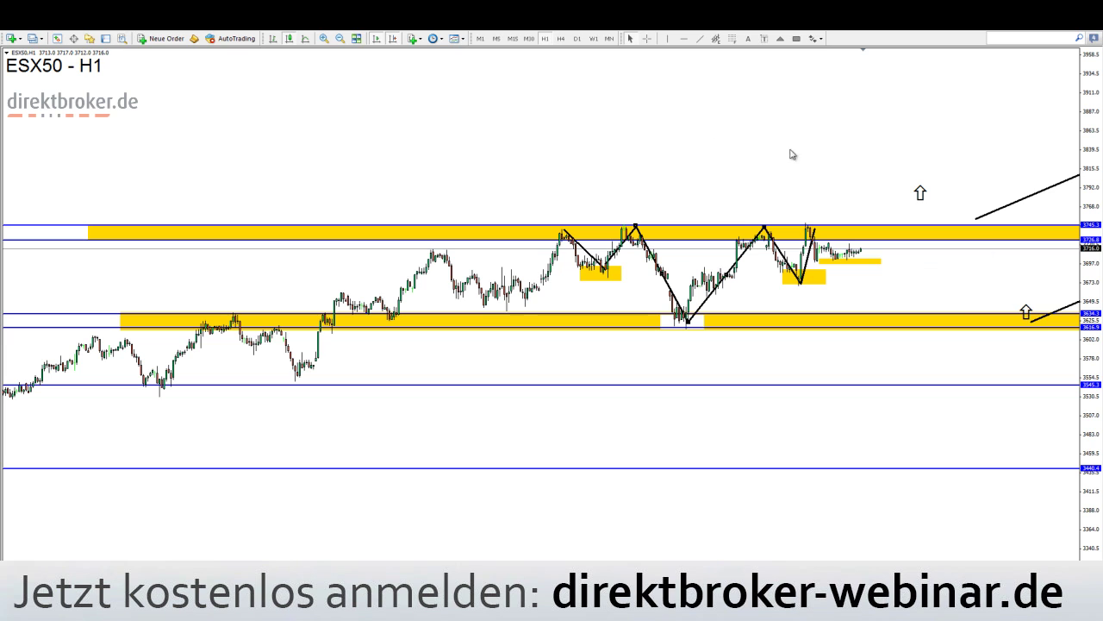
- Switch ESX50 to H4 and compress the price scale to inspect the breakout level above the yellow zone
{"action": "left_click", "coordinate": [560, 38]}
{"action": "left_click_drag", "start_coordinate": [1089, 124], "coordinate": [1089, 162]}
{"action": "middle_click", "coordinate": [908, 184]}
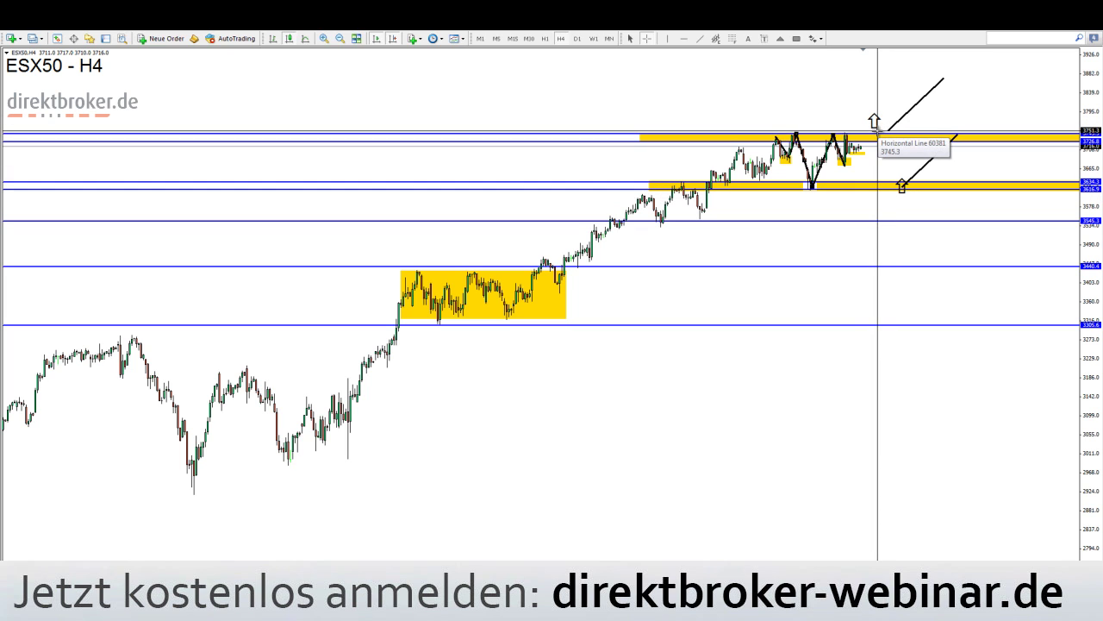
- Draw a green rectangle spanning the ESX50 range from 3616.9 to 3745.3 and project it above the upper line
{"action": "left_click", "coordinate": [796, 38]}
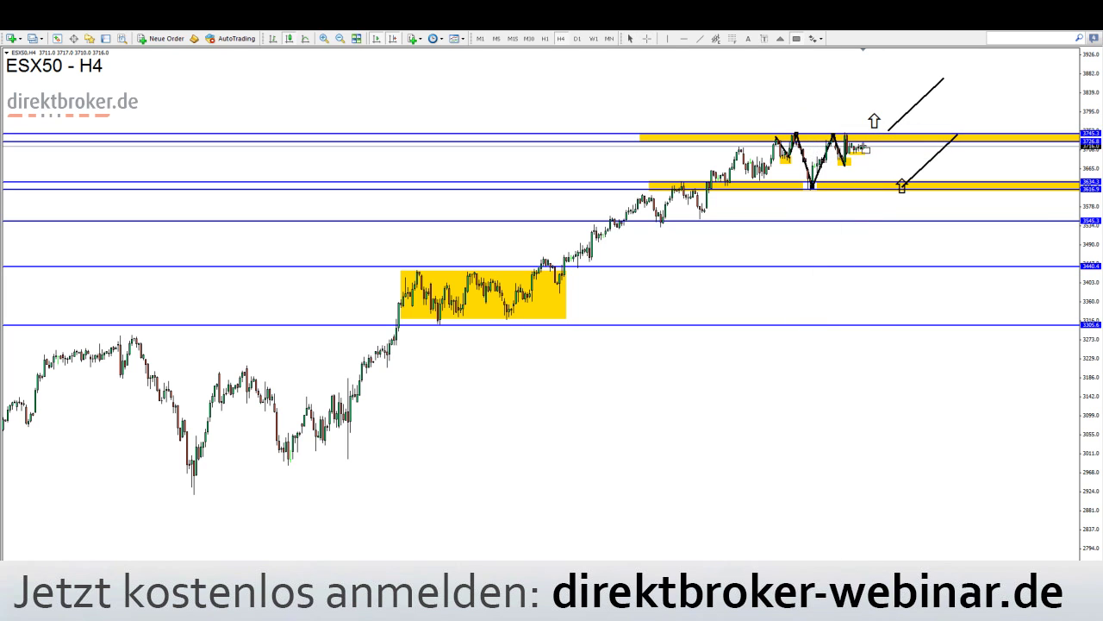
{"action": "left_click_drag", "start_coordinate": [879, 134], "coordinate": [891, 192]}
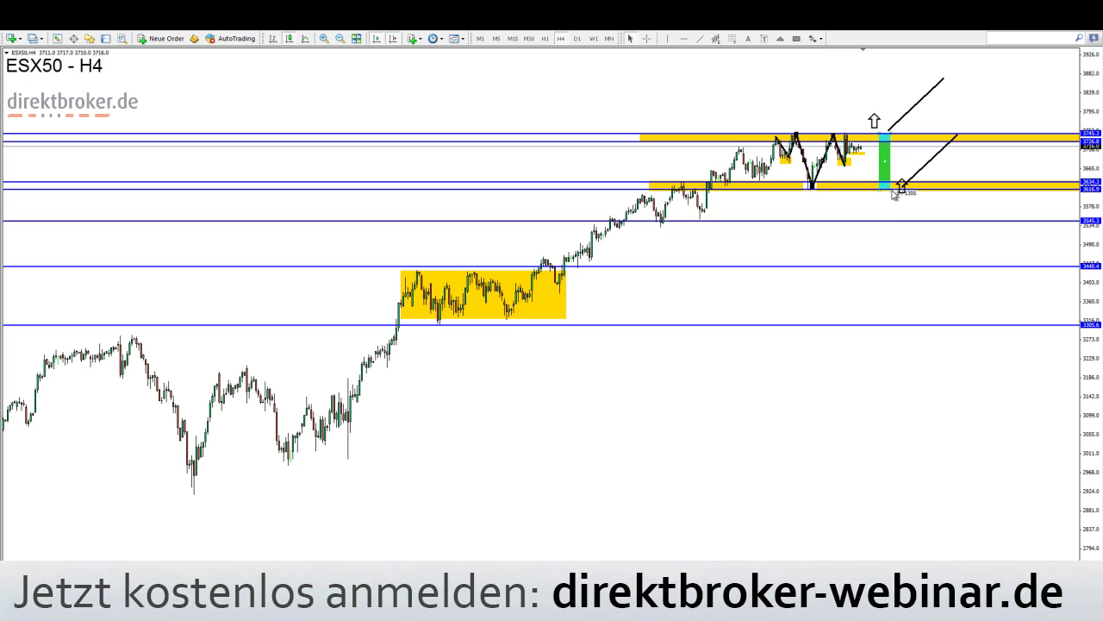
{"action": "mouse_move", "coordinate": [886, 162]}
{"action": "left_mouse_down"}
{"action": "mouse_move", "coordinate": [868, 86]}
{"action": "mouse_move", "coordinate": [881, 105]}
{"action": "mouse_move", "coordinate": [914, 108]}
{"action": "mouse_move", "coordinate": [895, 76]}
{"action": "left_mouse_up"}
{"action": "middle_click", "coordinate": [861, 127]}
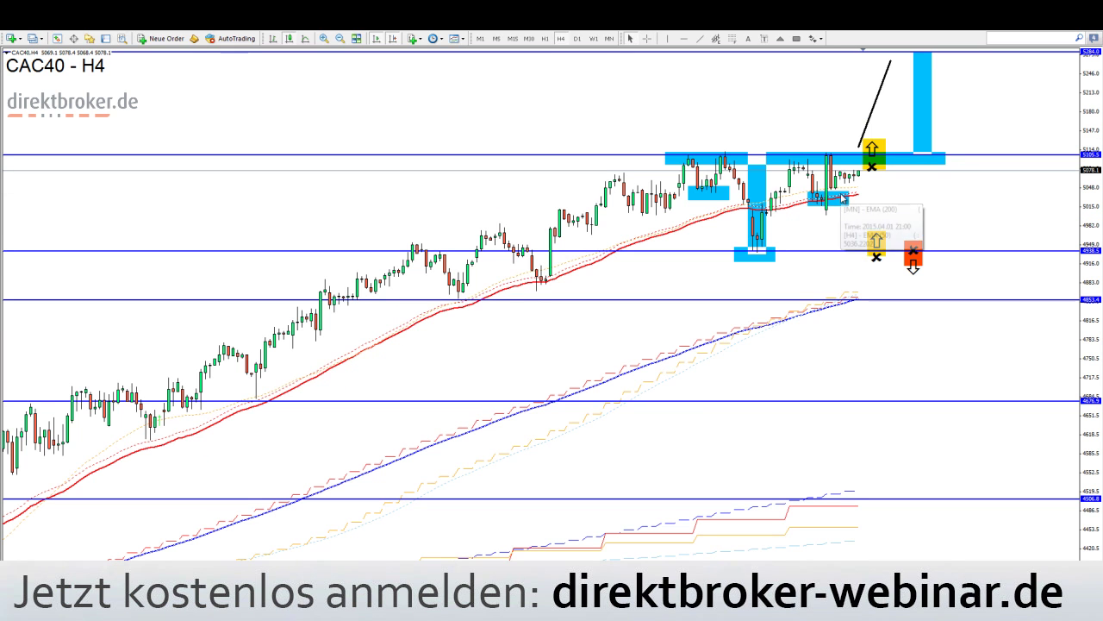
- Recolour the yellow scenario box at the 5105.5 line on the CAC40 H4 chart to LimeGreen
{"action": "left_click_drag", "start_coordinate": [1088, 204], "coordinate": [1088, 181]}
{"action": "middle_click", "coordinate": [877, 156]}
{"action": "right_click", "coordinate": [886, 114]}
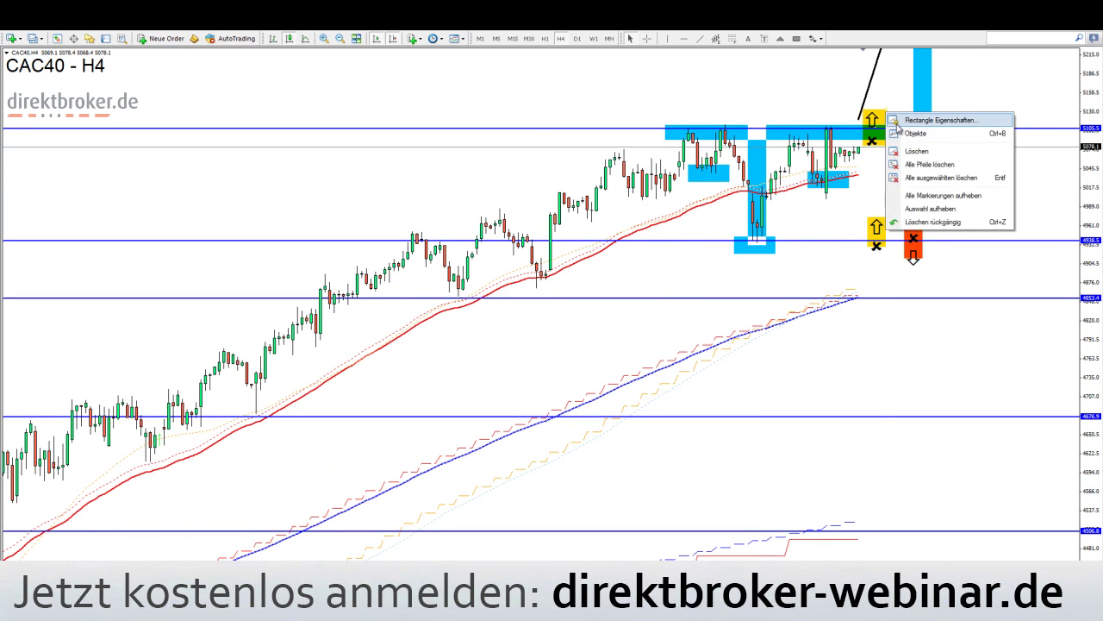
{"action": "left_click", "coordinate": [922, 113]}
{"action": "left_click", "coordinate": [563, 318]}
{"action": "left_click", "coordinate": [557, 382]}
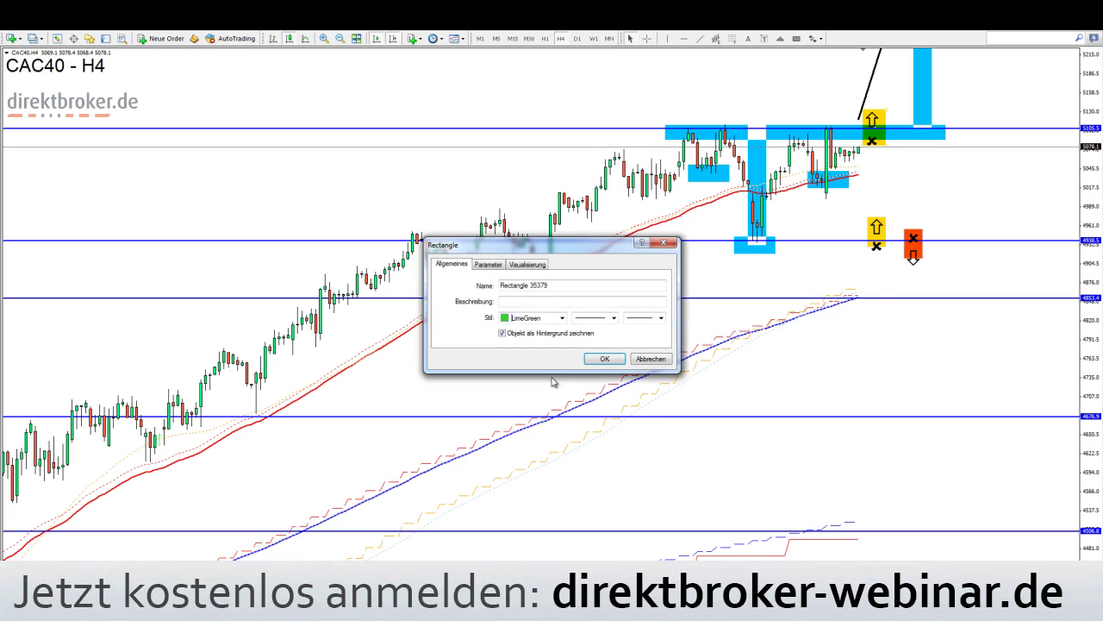
{"action": "left_click", "coordinate": [605, 359]}
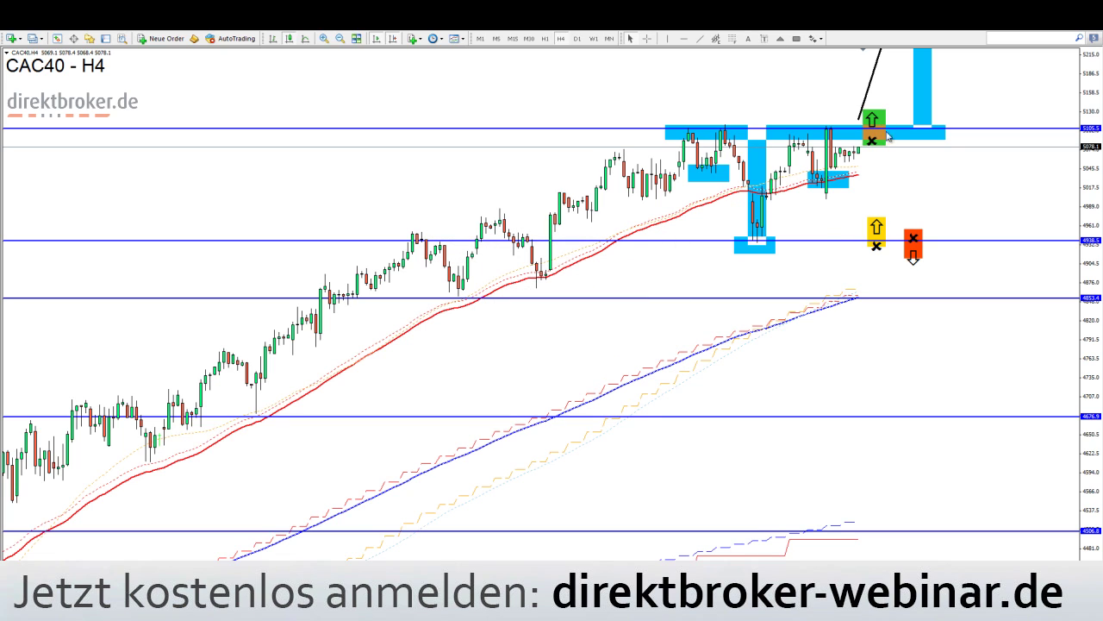
- Replace the lower yellow CAC40 box with a green one and realign the red box, its cross and down arrow around the 4938.5 line
{"action": "key", "text": "Delete"}
{"action": "mouse_move", "coordinate": [888, 116]}
{"action": "left_mouse_down"}
{"action": "mouse_move", "coordinate": [892, 227]}
{"action": "mouse_move", "coordinate": [928, 221]}
{"action": "left_mouse_up"}
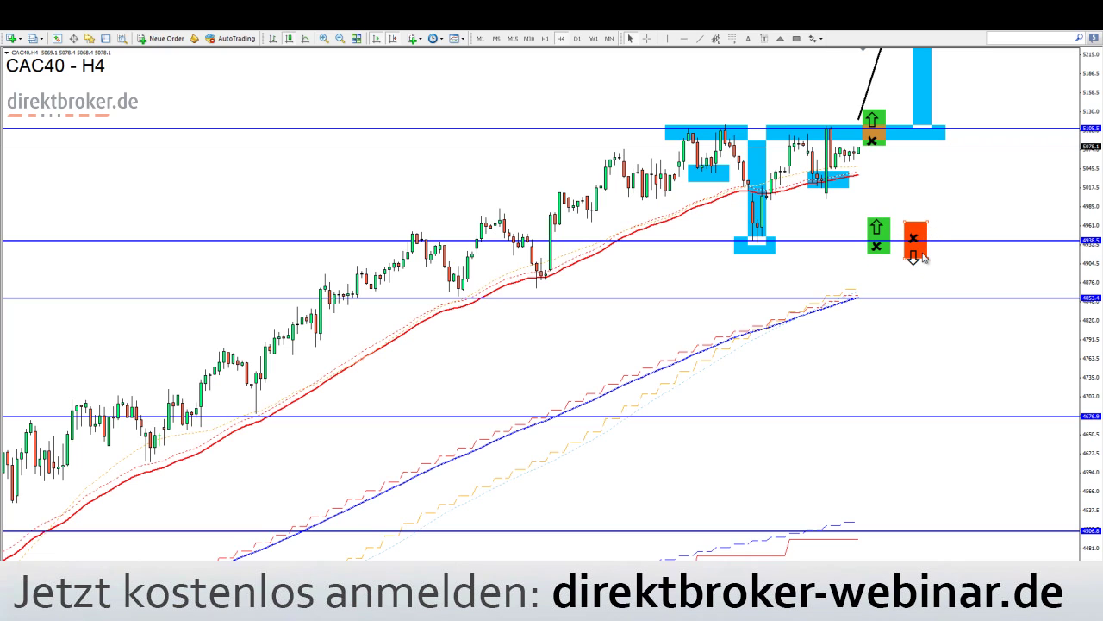
{"action": "left_click_drag", "start_coordinate": [912, 246], "coordinate": [915, 217]}
{"action": "double_click", "coordinate": [917, 244]}
{"action": "double_click", "coordinate": [915, 234]}
{"action": "middle_click", "coordinate": [916, 239]}
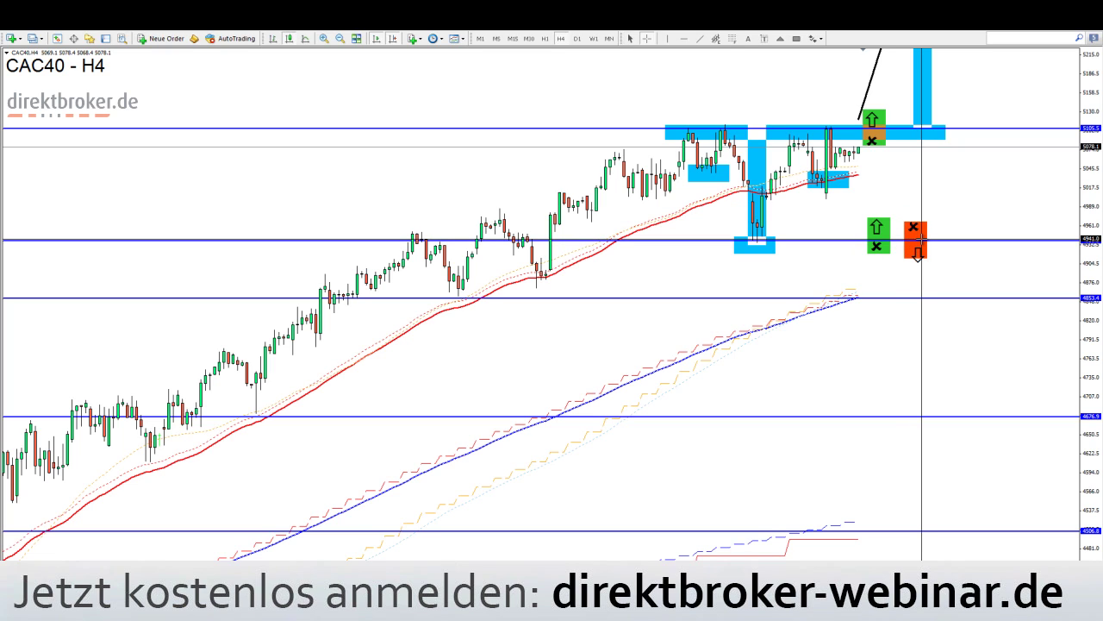
{"action": "middle_click", "coordinate": [922, 239]}
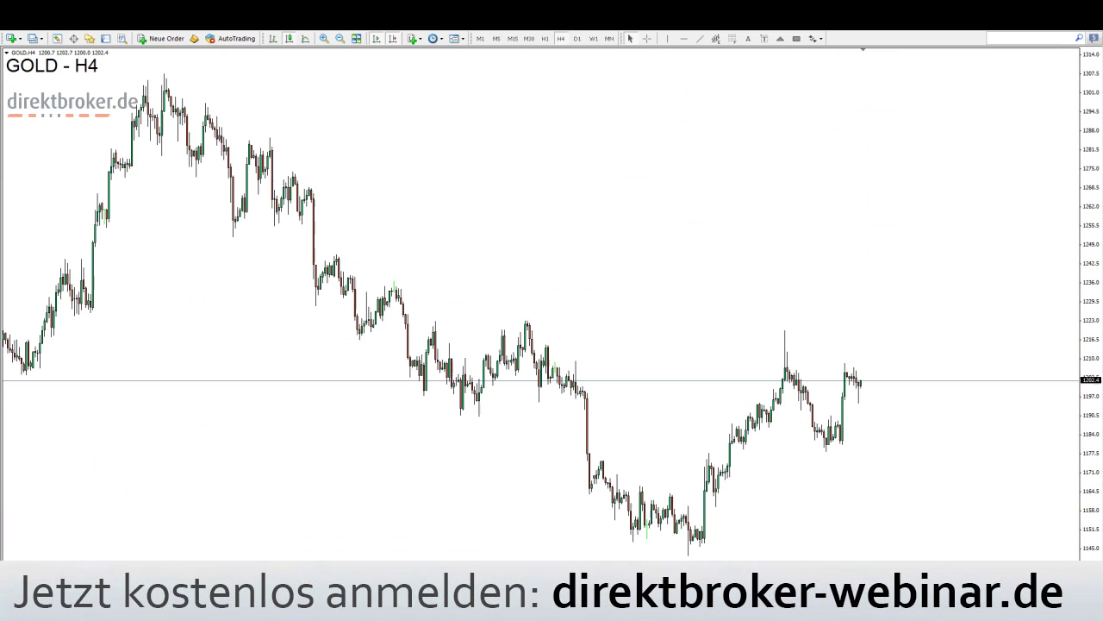
- Add a blue horizontal line at 1223.0 on the GOLD H4 chart and draw a green resistance zone around it
{"action": "left_click_drag", "start_coordinate": [803, 329], "coordinate": [802, 321]}
{"action": "left_click", "coordinate": [796, 38]}
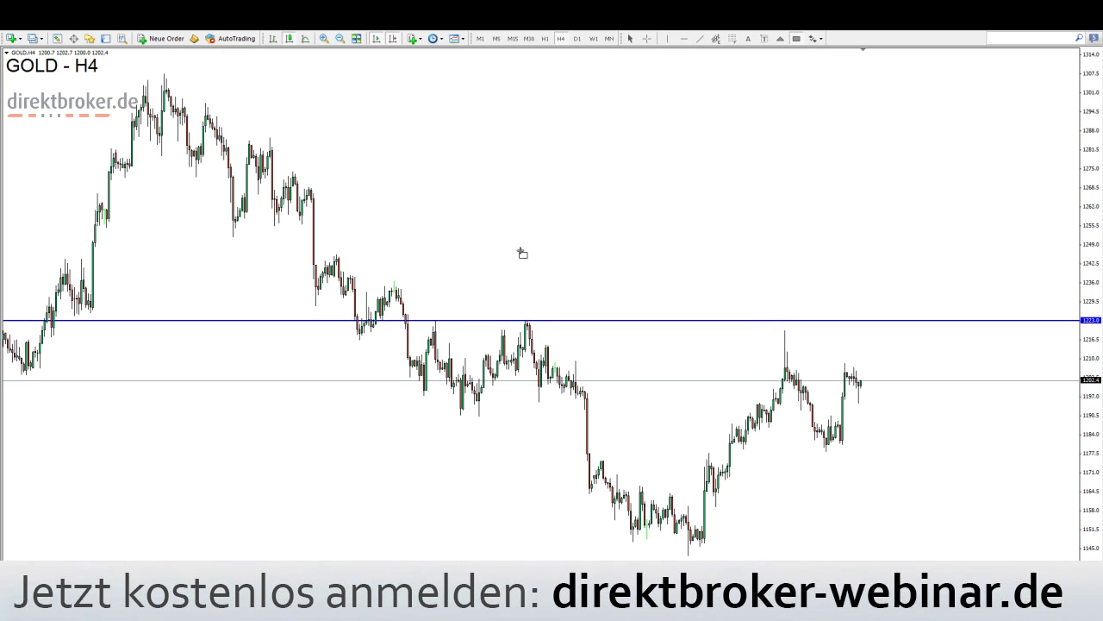
{"action": "mouse_move", "coordinate": [417, 314]}
{"action": "left_mouse_down"}
{"action": "mouse_move", "coordinate": [906, 340]}
{"action": "mouse_move", "coordinate": [955, 329]}
{"action": "left_mouse_up"}
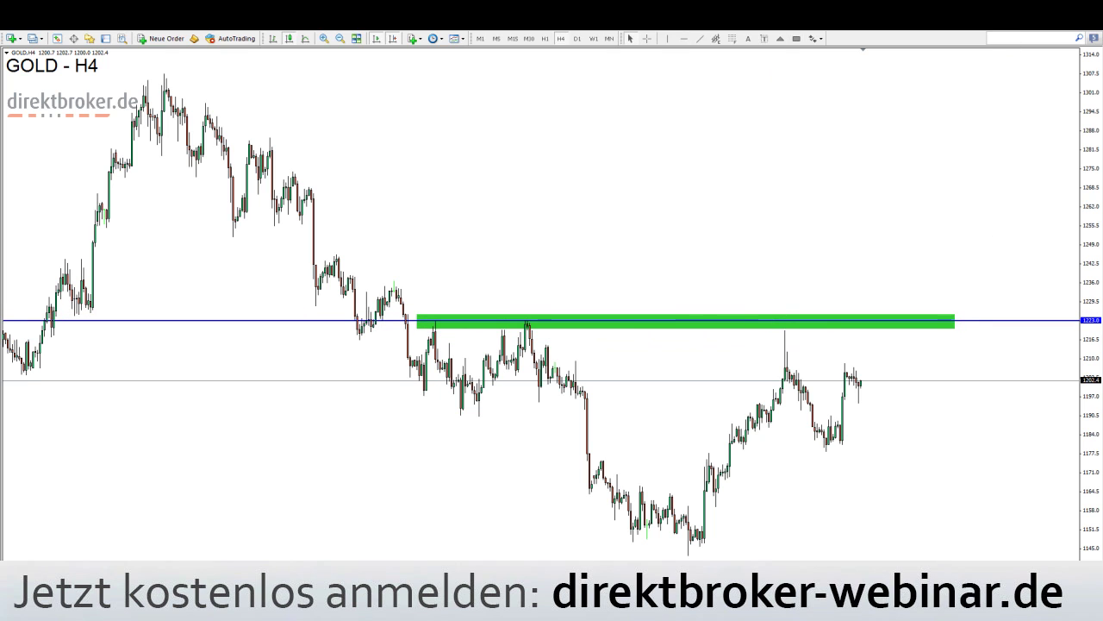